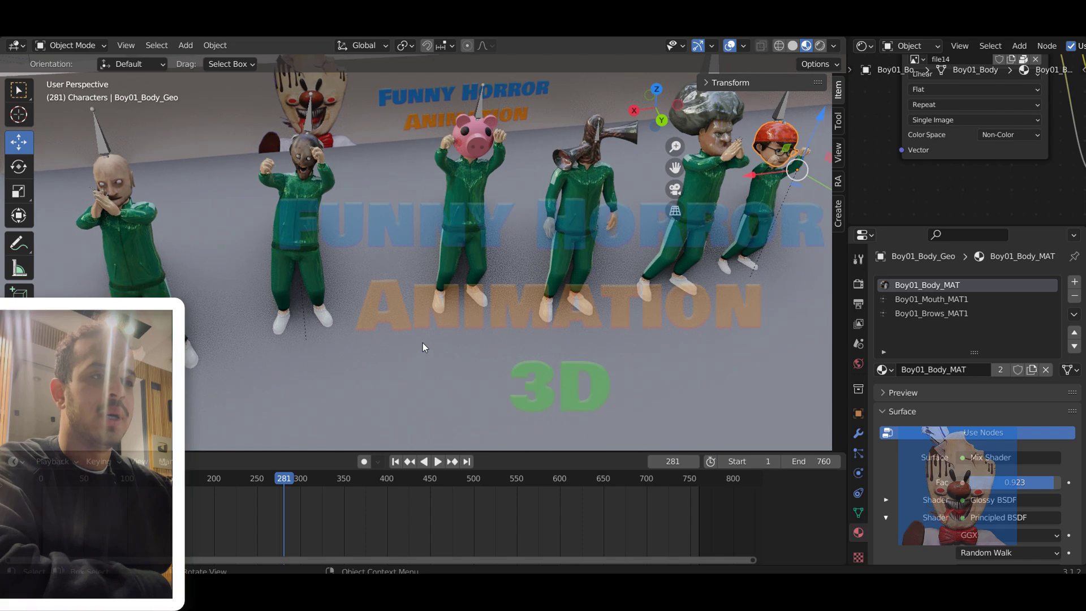
# Orbit to look down on the characters and select the clown logo plane behind them
pyautogui.moveTo(422, 343); pyautogui.dragTo(522, 243, button='middle')
pyautogui.scroll(-3, 483, 334)
pyautogui.scroll(4, 457, 266)
pyautogui.scroll(5, 458, 281)
pyautogui.moveTo(490, 323); pyautogui.dragTo(410, 327, button='middle')
pyautogui.click(236, 243)
# Orbit the view toward the wall and buildings to look along the line-up
pyautogui.scroll(2, 263, 306)
pyautogui.scroll(3, 284, 318)
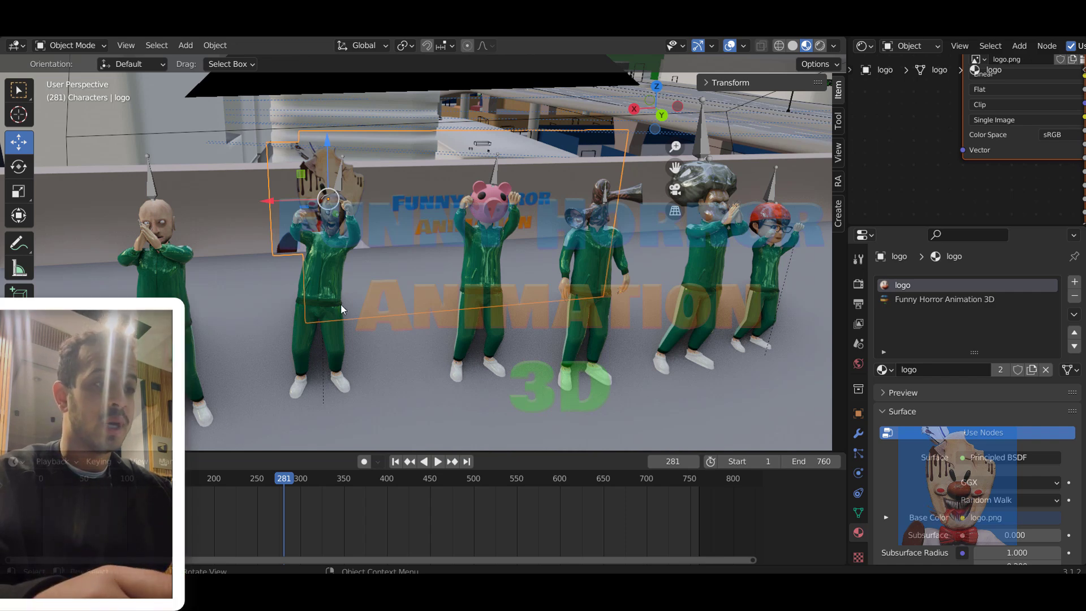
pyautogui.moveTo(342, 309); pyautogui.dragTo(466, 297, button='middle')
pyautogui.scroll(-5, 386, 328)
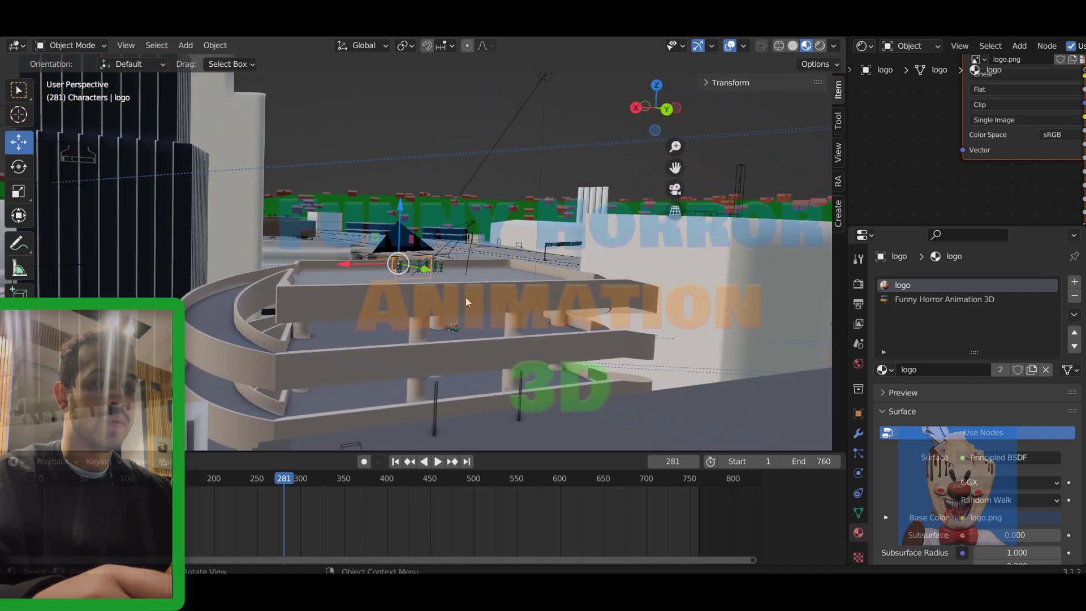
pyautogui.scroll(4, 340, 305)
pyautogui.moveTo(340, 305); pyautogui.dragTo(332, 276, button='middle')
pyautogui.scroll(3, 333, 277)
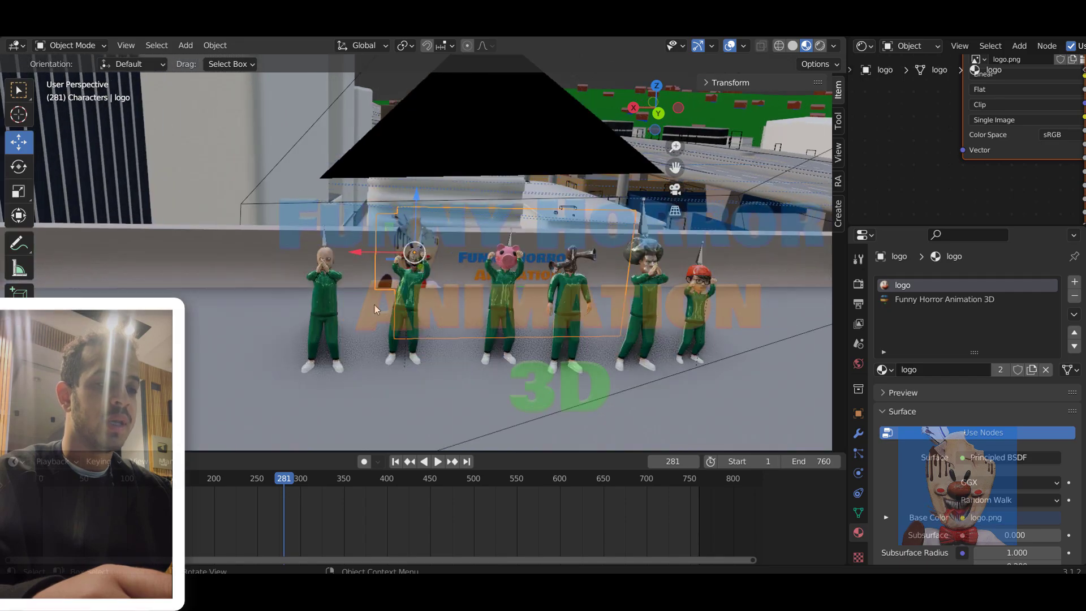
# Watch the reference video in the browser, pausing it at 1:15
pyautogui.hotkey('alt', 'Tab')
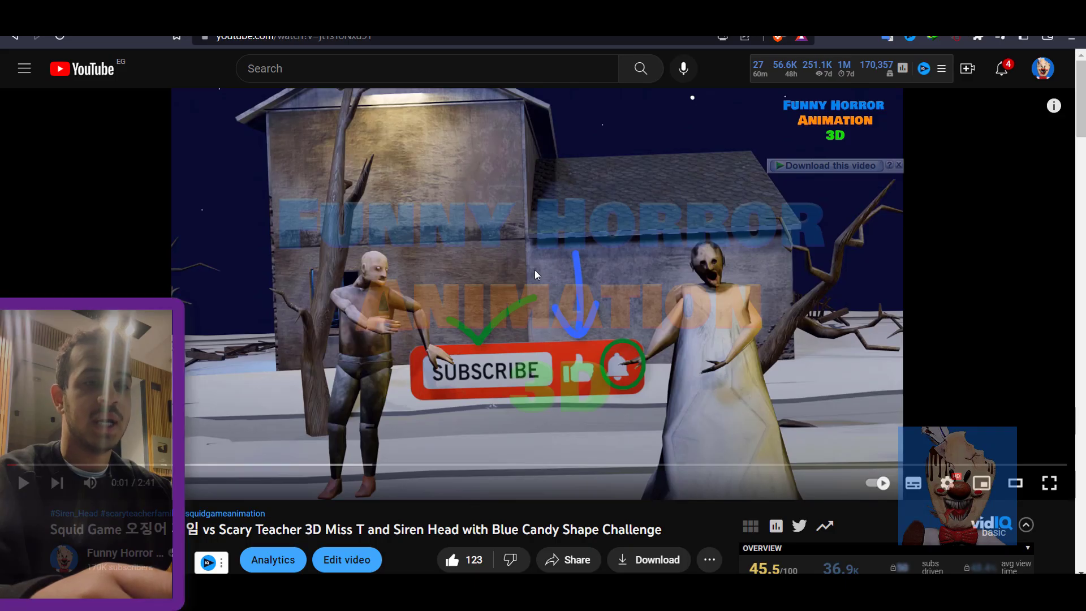
pyautogui.click(377, 357)
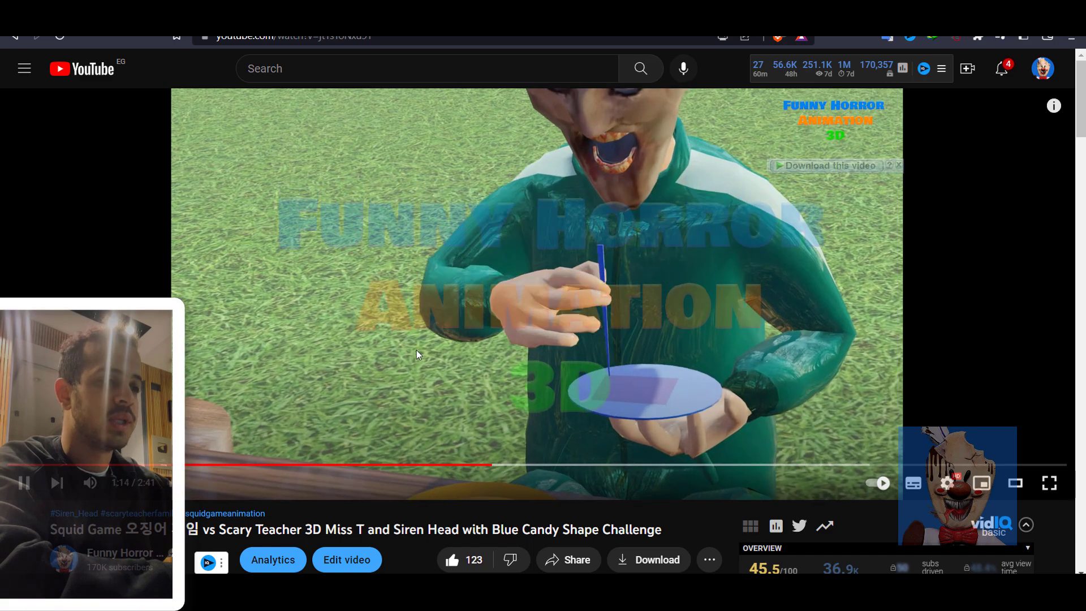
pyautogui.click(599, 284)
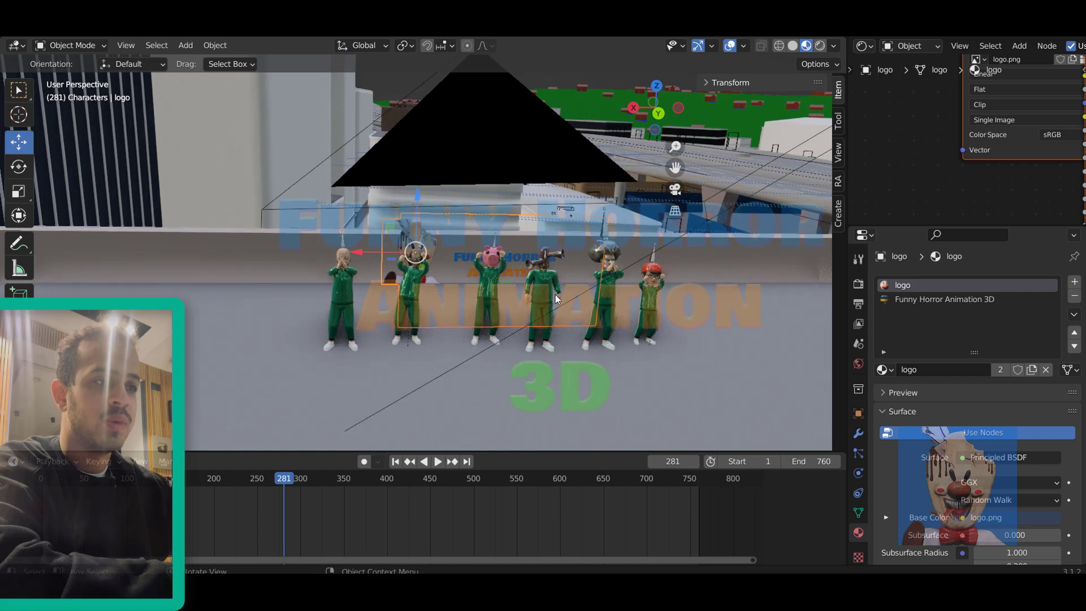
# Rewind to the start of the animation and play it from the beginning
pyautogui.moveTo(555, 295); pyautogui.dragTo(385, 391, button='middle')
pyautogui.scroll(-5, 450, 339)
pyautogui.click(43, 479)
pyautogui.press('space')
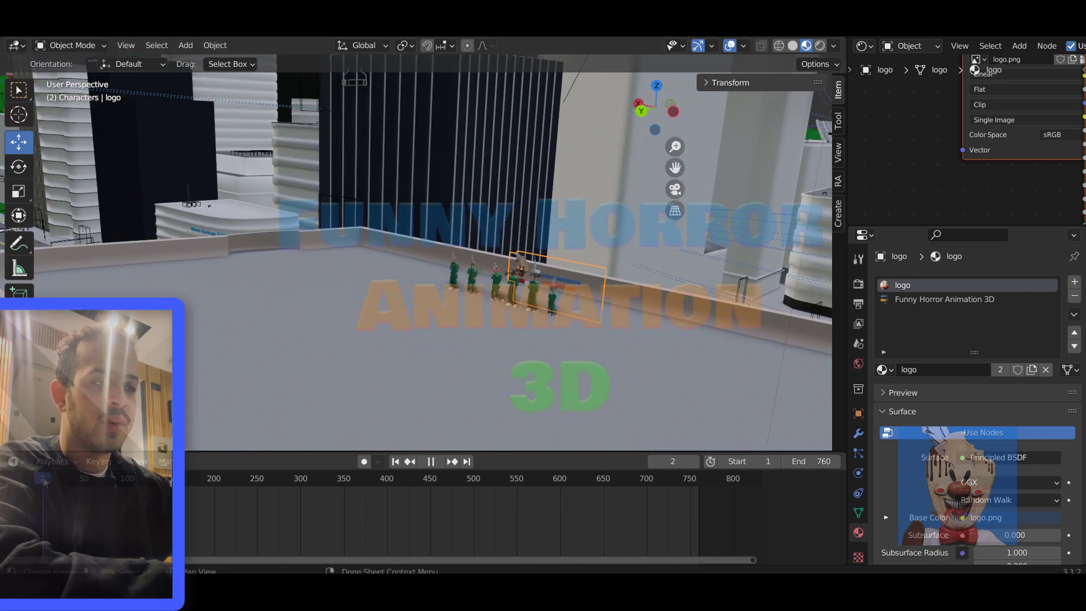
pyautogui.moveTo(247, 371); pyautogui.dragTo(379, 339, button='middle')
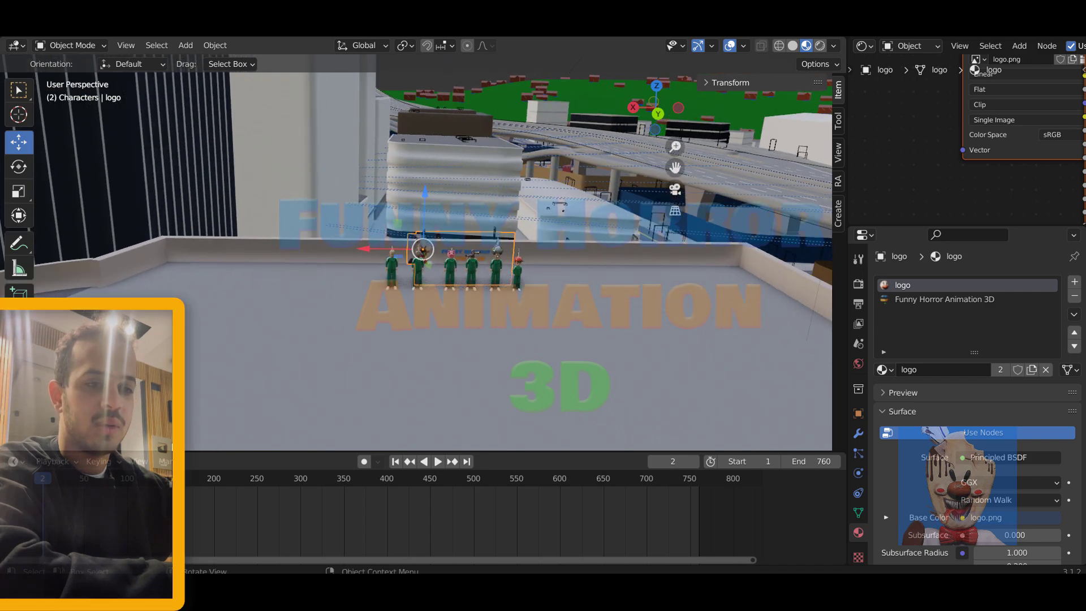
pyautogui.press('space')
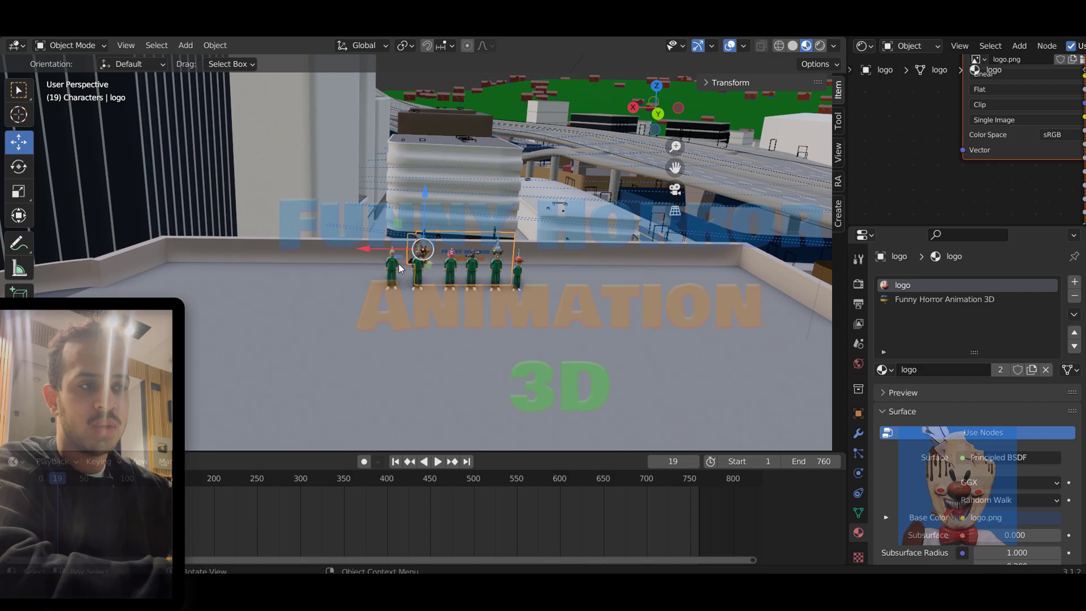
# Watch the helicopter fly through the scene camera and stop playback at frame 274
pyautogui.press('KP_0')
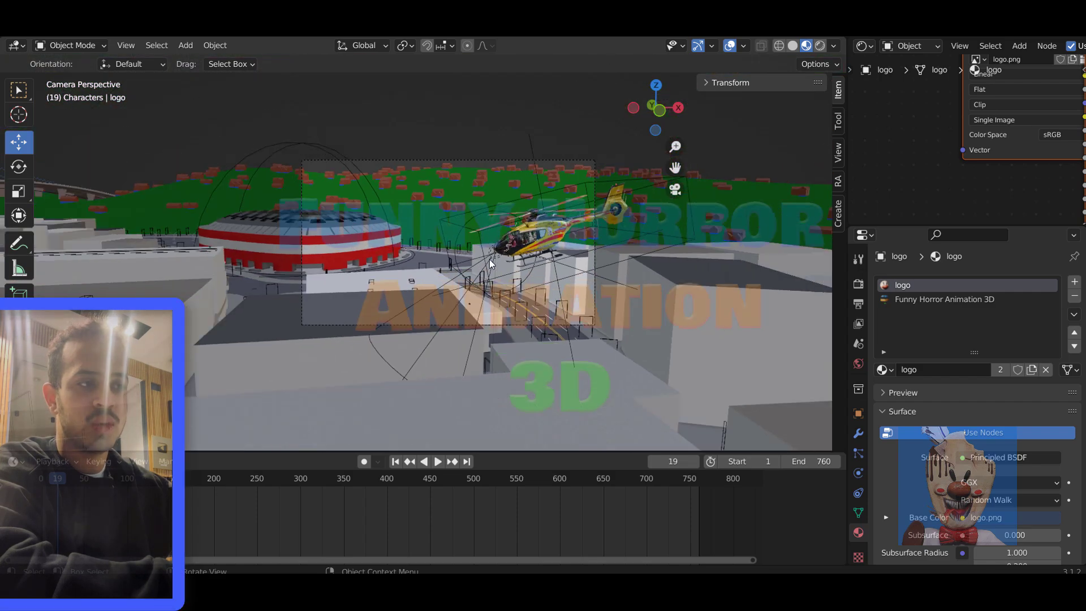
pyautogui.scroll(3, 490, 260)
pyautogui.scroll(-3, 388, 307)
pyautogui.scroll(3, 523, 307)
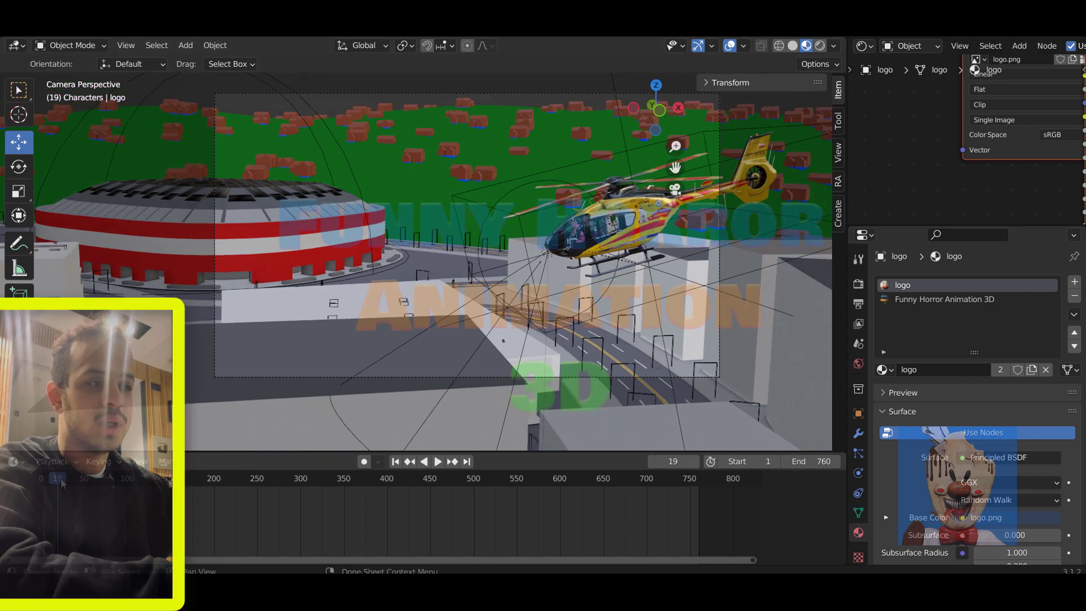
pyautogui.press('space')
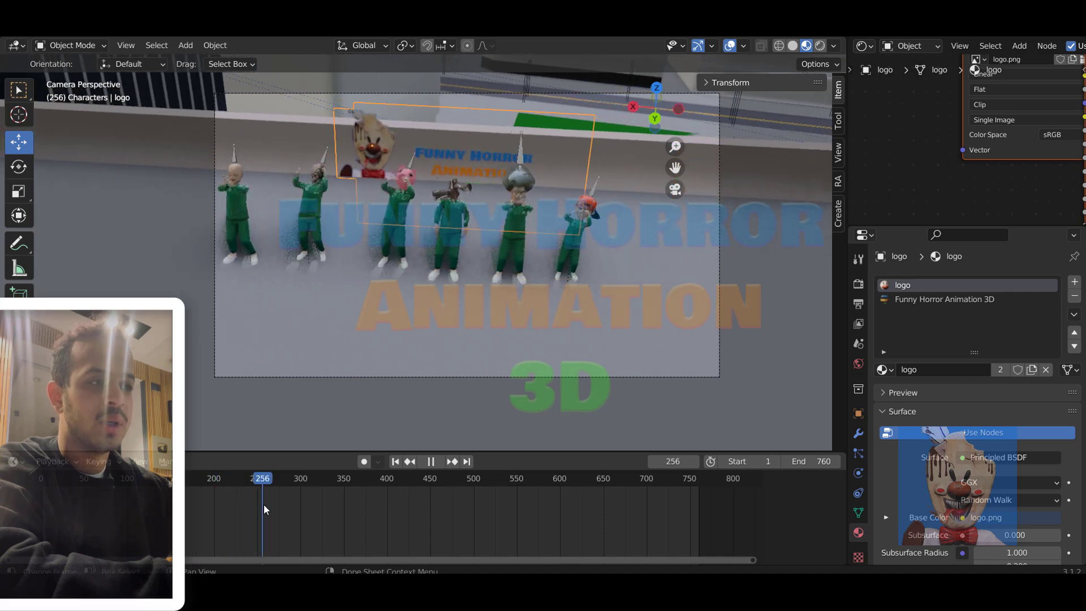
pyautogui.press('space')
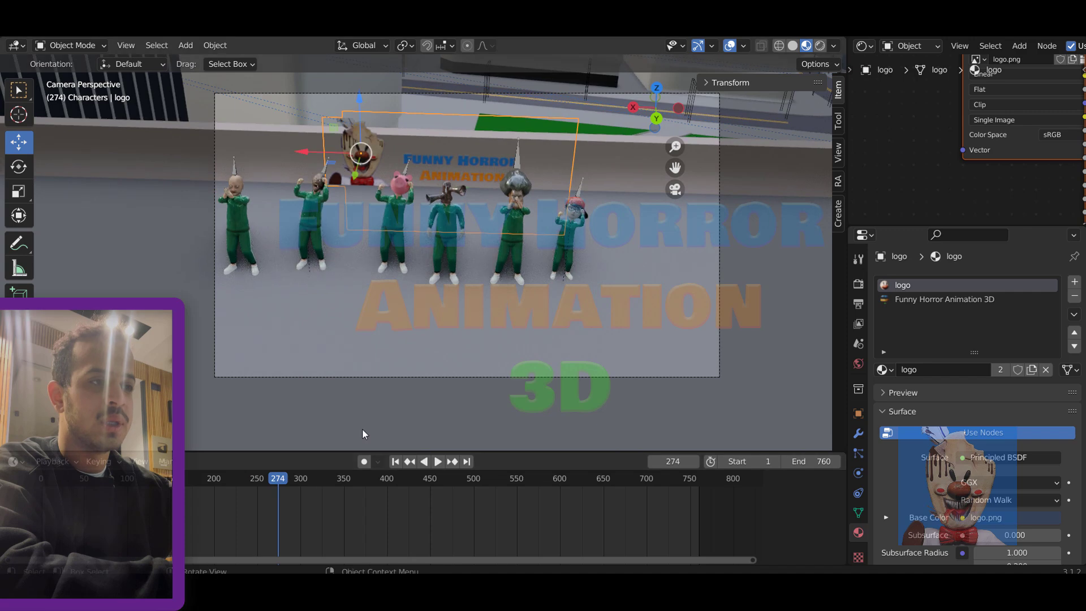
# Select the cone-hatted character Cha 5 Scary
pyautogui.scroll(4, 526, 261)
pyautogui.scroll(-3, 549, 169)
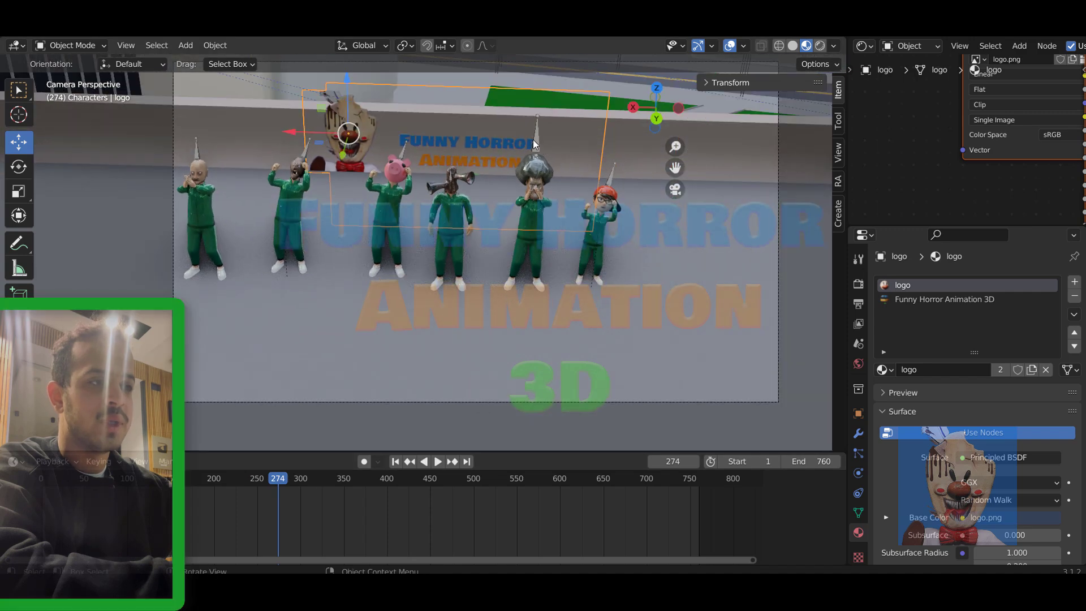
pyautogui.click(534, 143)
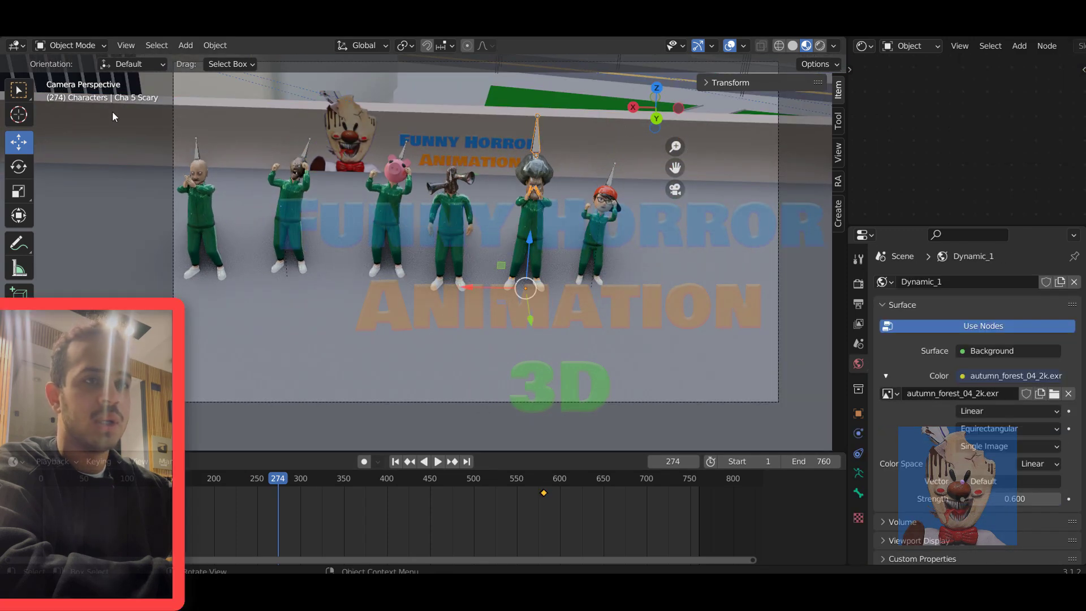
# Put Cha 5 Scary's rig in Pose Mode, show bone properties, and rewind to frame 241
pyautogui.click(93, 46)
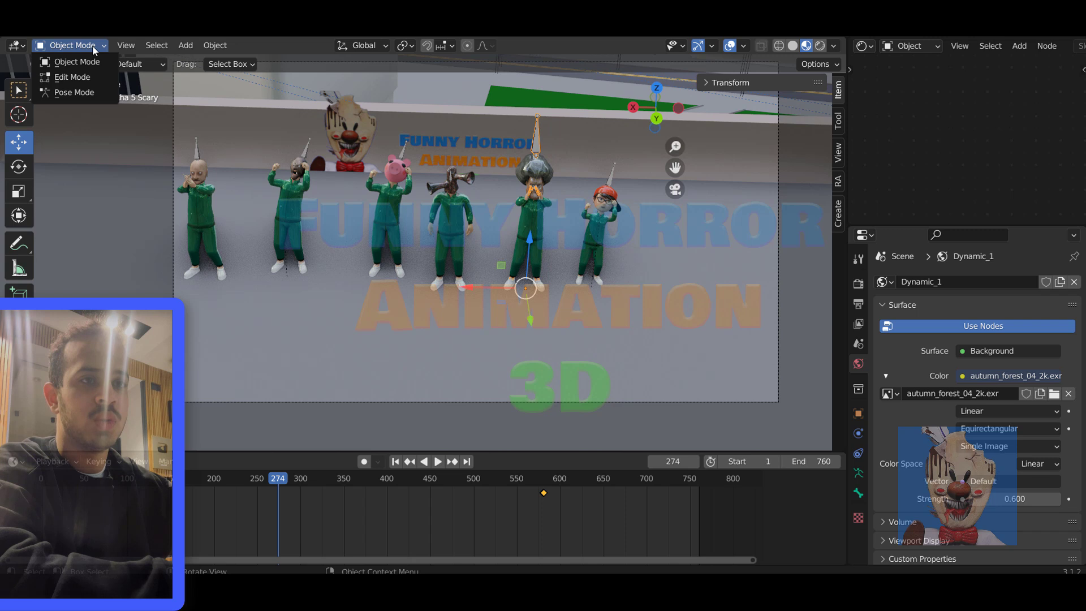
pyautogui.click(67, 92)
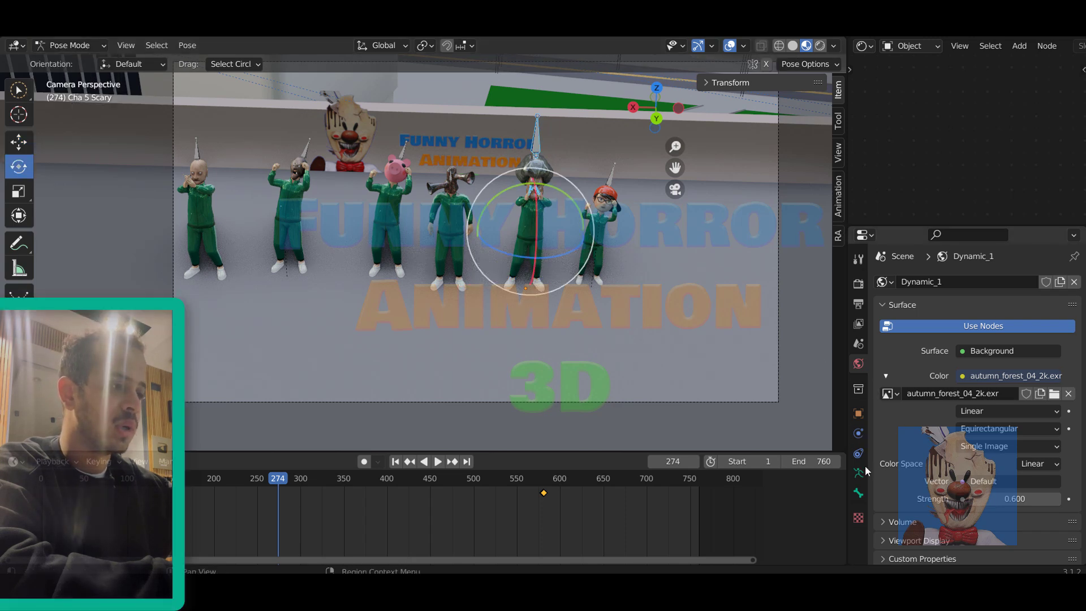
pyautogui.click(860, 494)
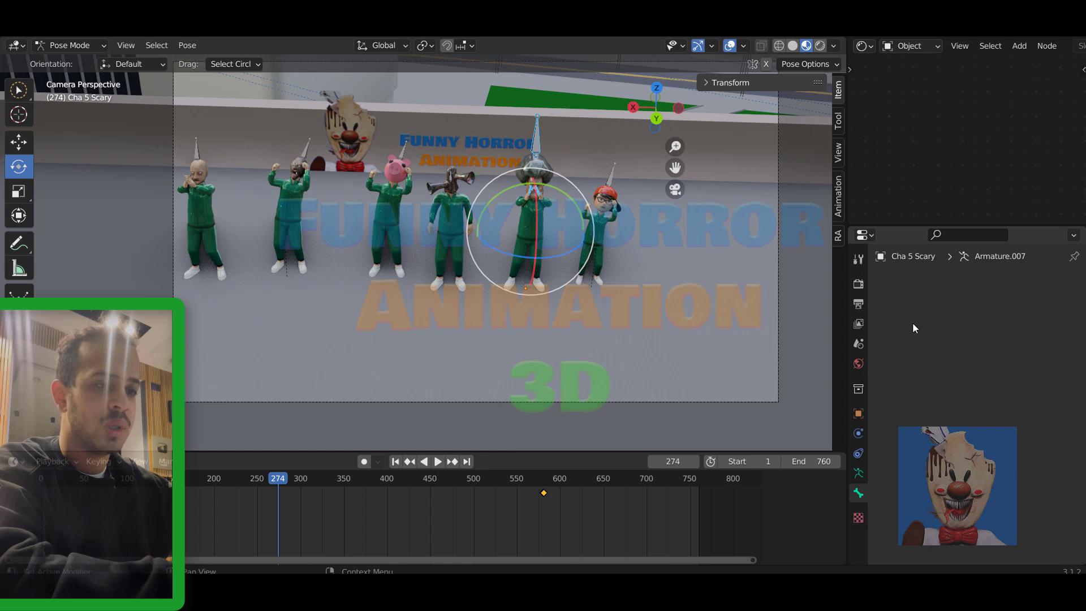
pyautogui.hotkey('ctrl', ']')
pyautogui.hotkey('shift', 'ctrl', 'space')
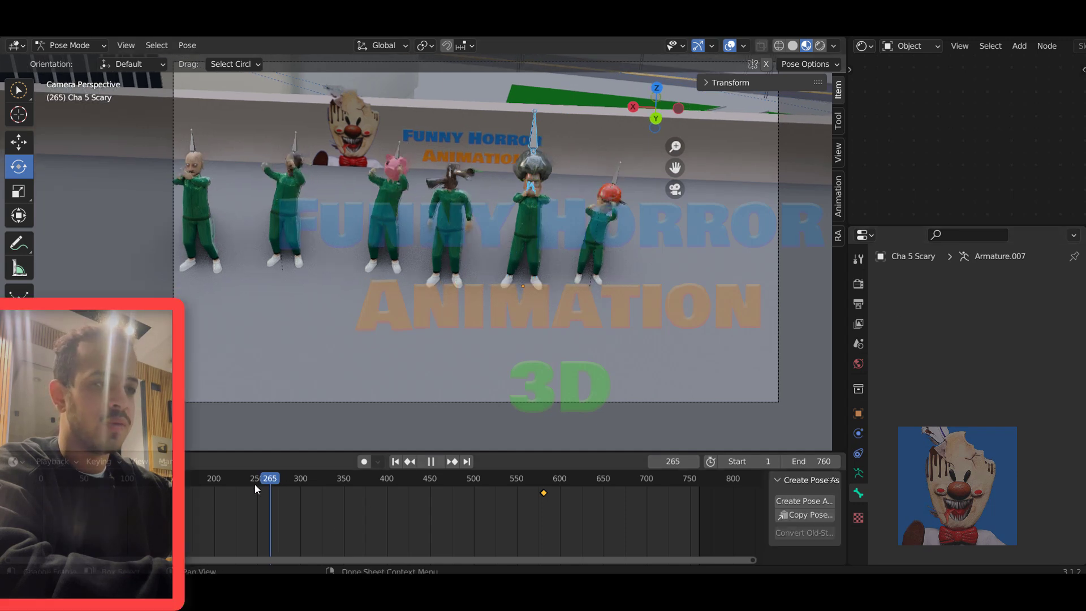
pyautogui.press('space')
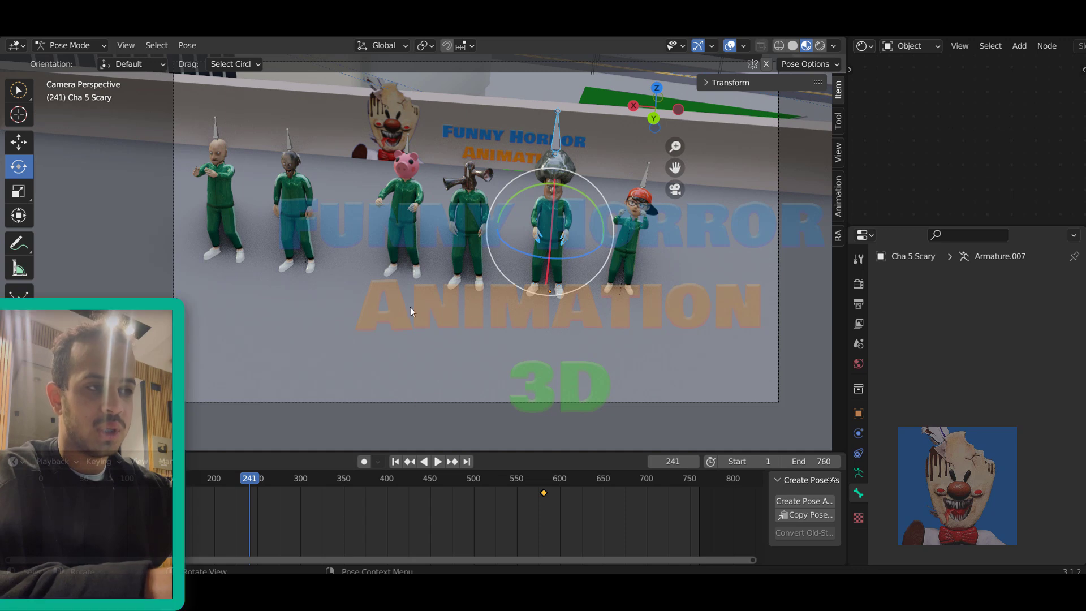
# Try moving the character and rotating the HeadTop_End bone, cancelling both
pyautogui.press('g')
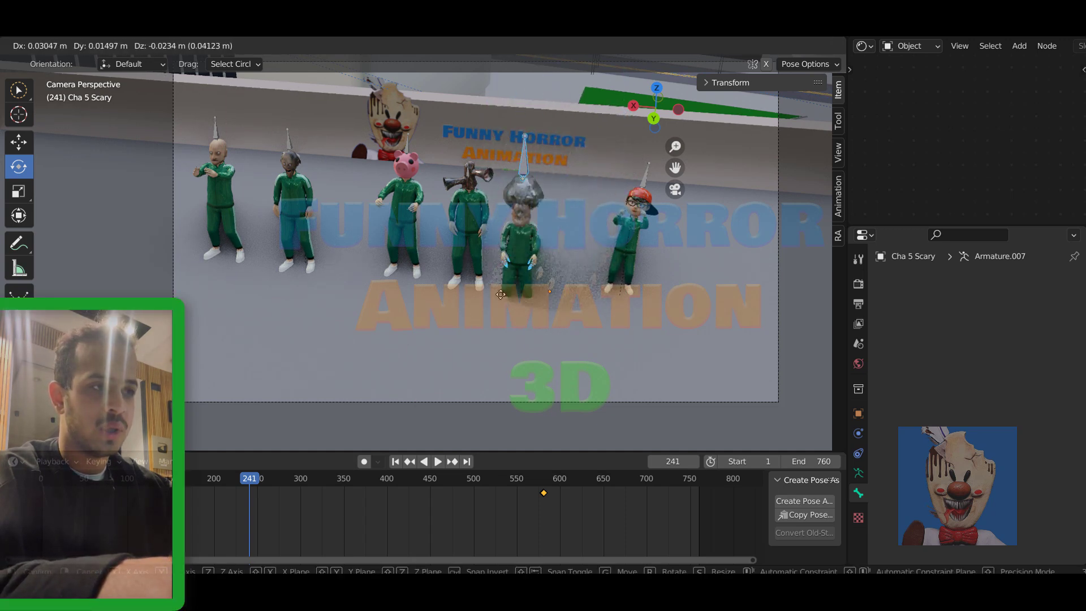
pyautogui.press('Escape')
pyautogui.click(560, 143)
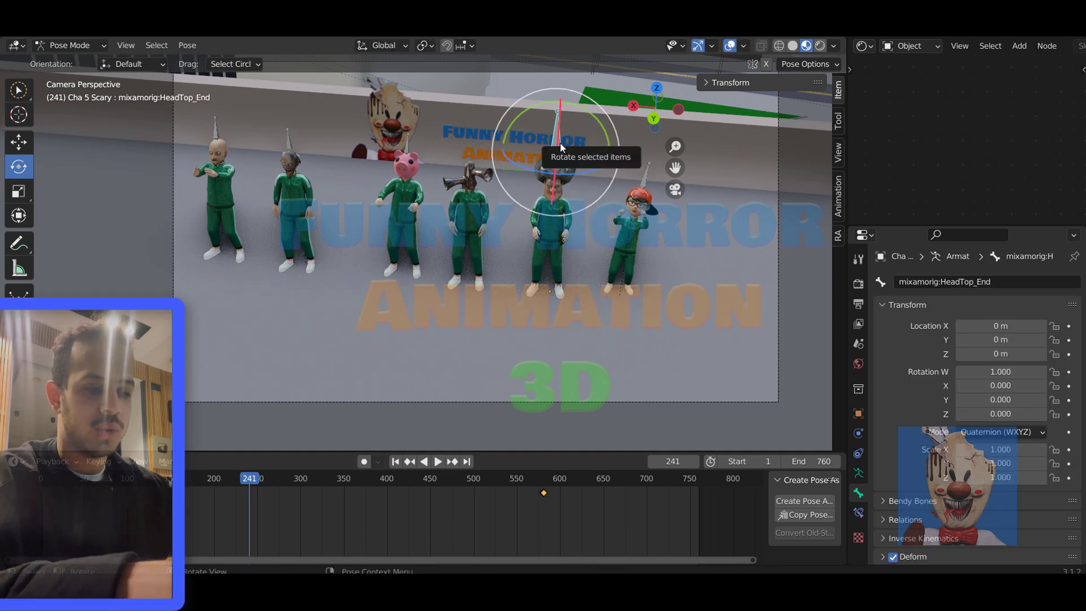
pyautogui.press('r')
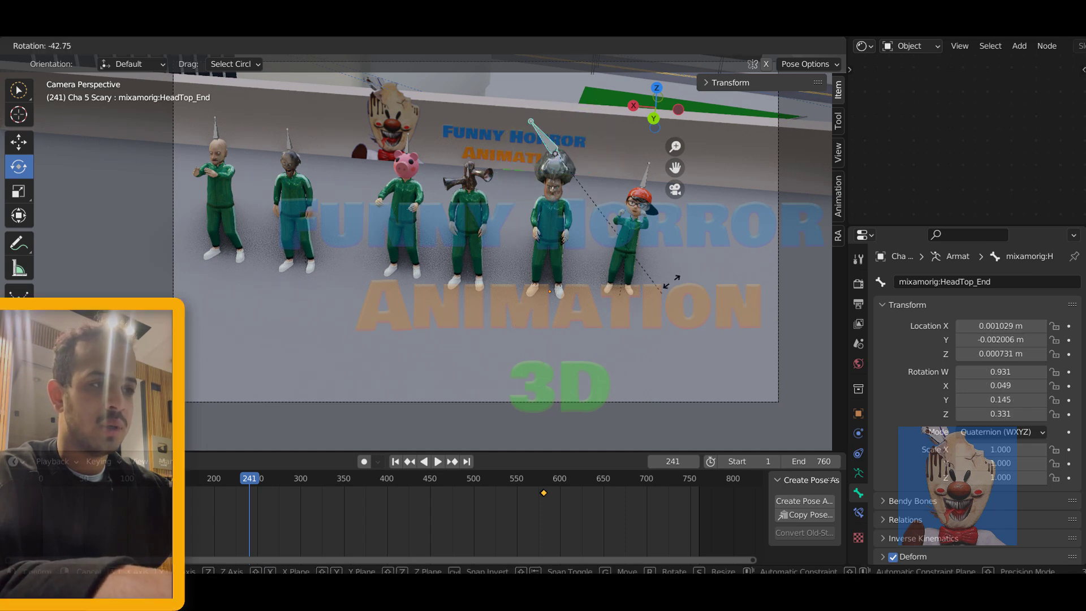
pyautogui.press('Escape')
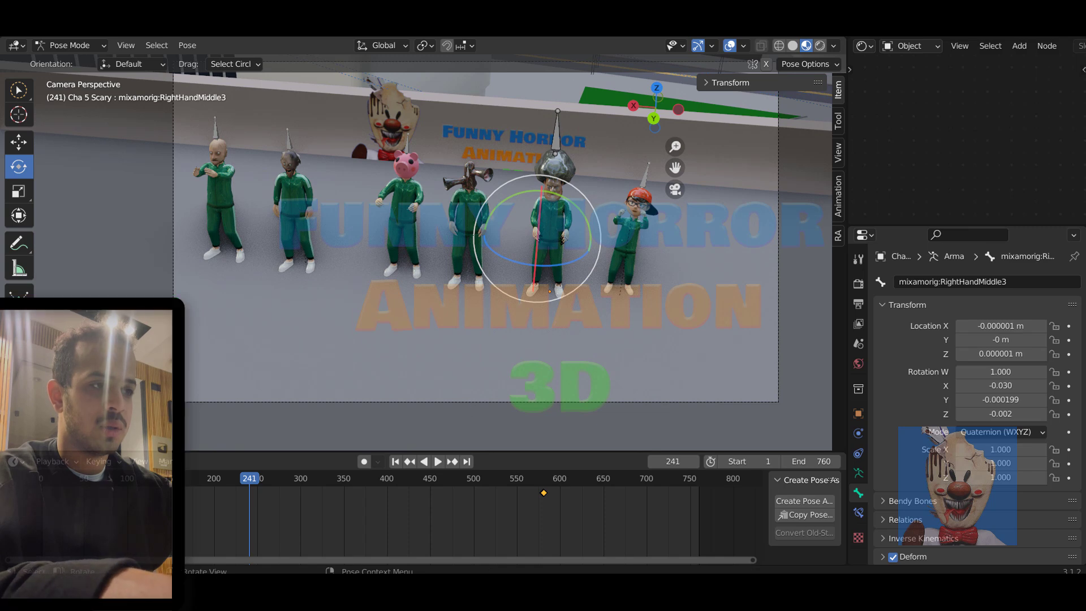
# Cancel rotate and move on the RightHandMiddle3 finger bone, leaving it at rest pose
pyautogui.press('r')
pyautogui.scroll(4, 602, 247)
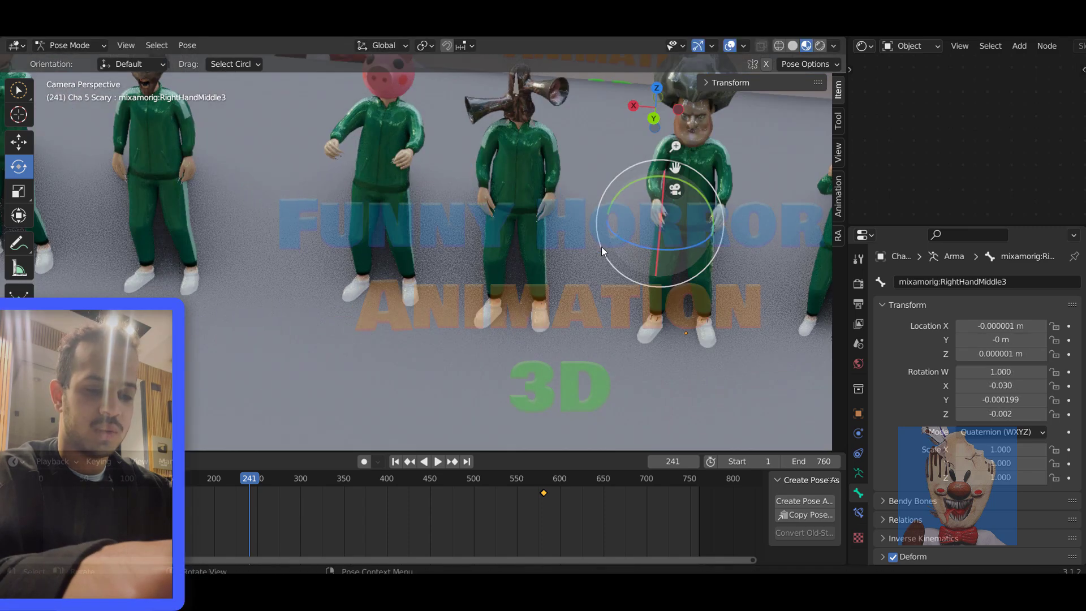
pyautogui.press('KP_0')
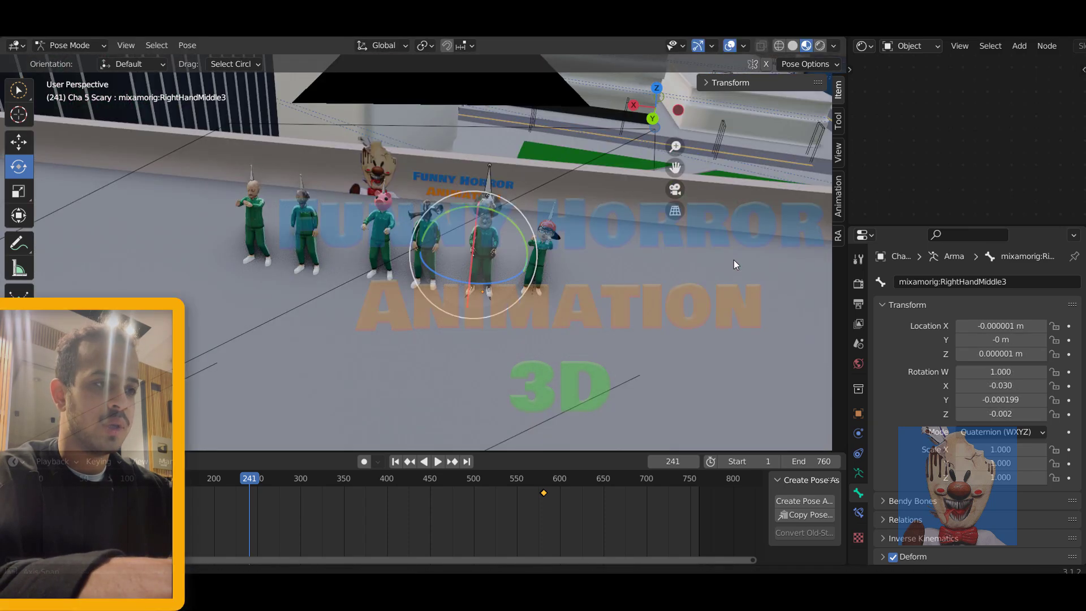
pyautogui.scroll(8, 734, 260)
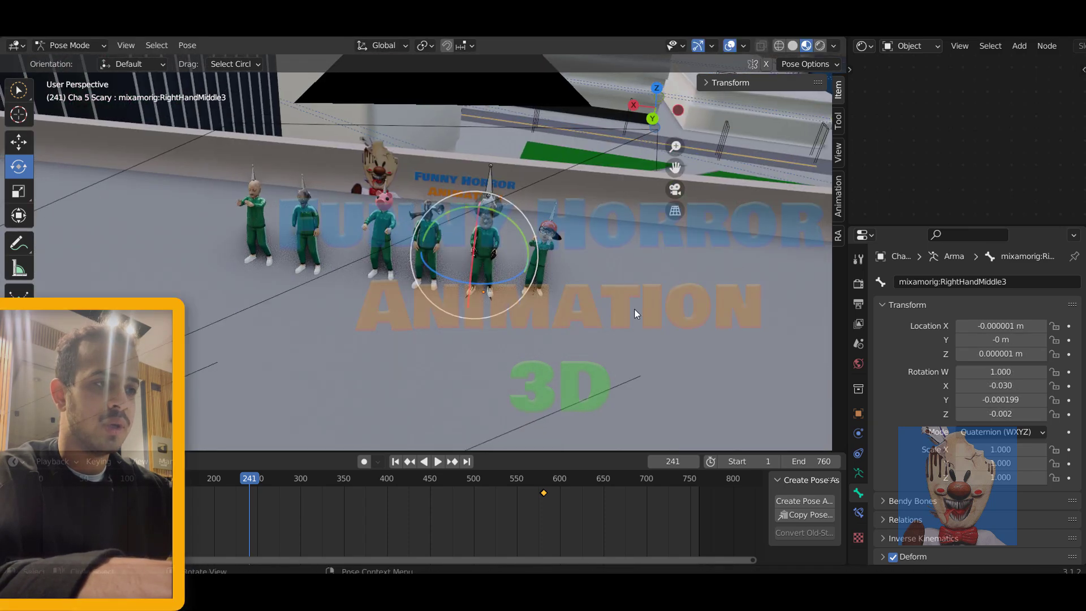
pyautogui.scroll(2, 540, 299)
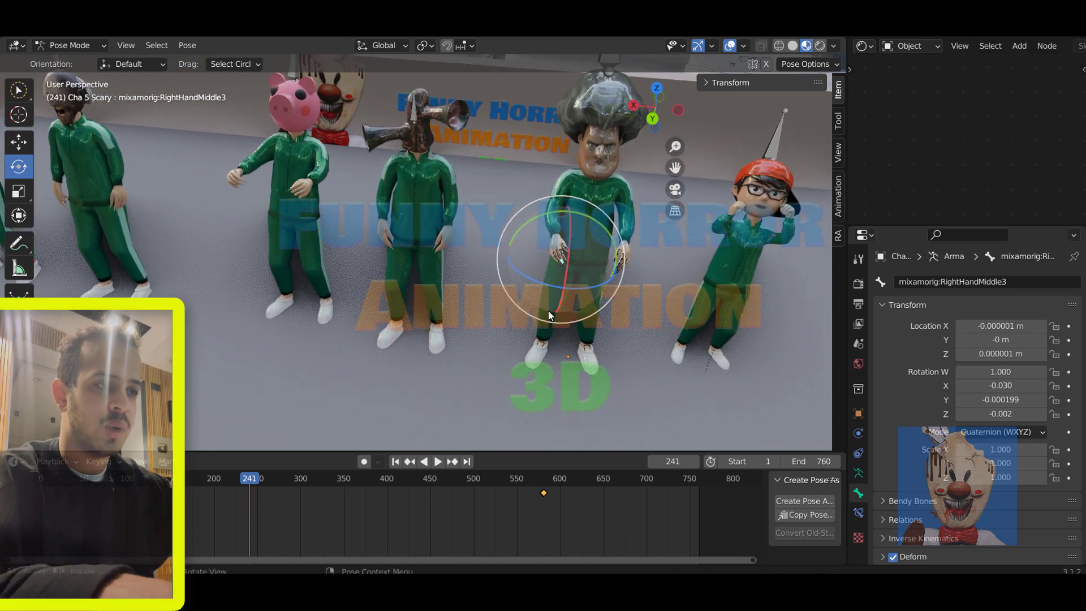
pyautogui.press('r')
pyautogui.press('Escape')
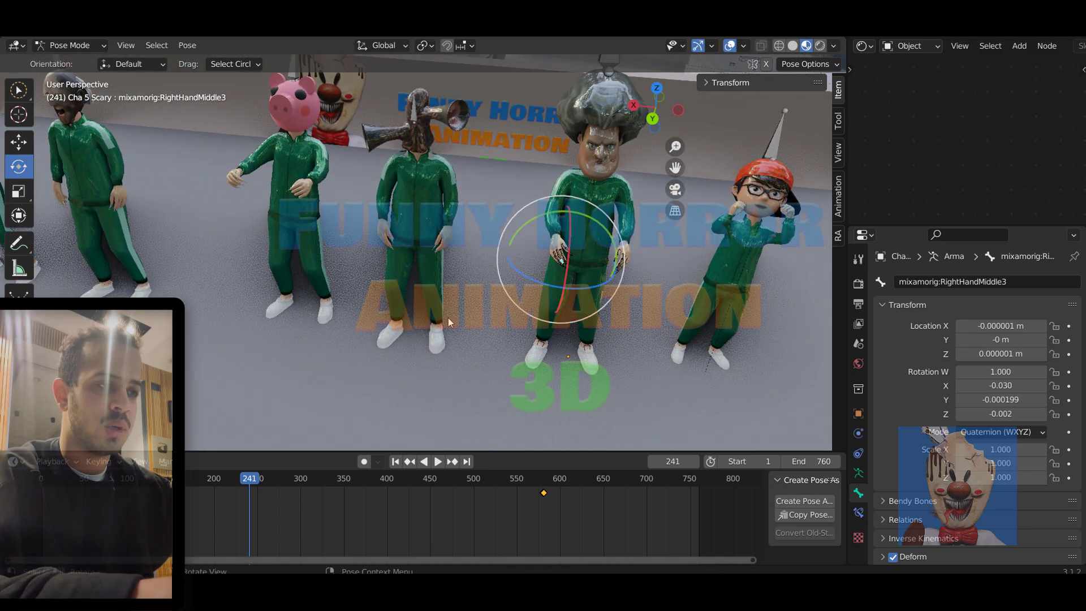
pyautogui.press('g')
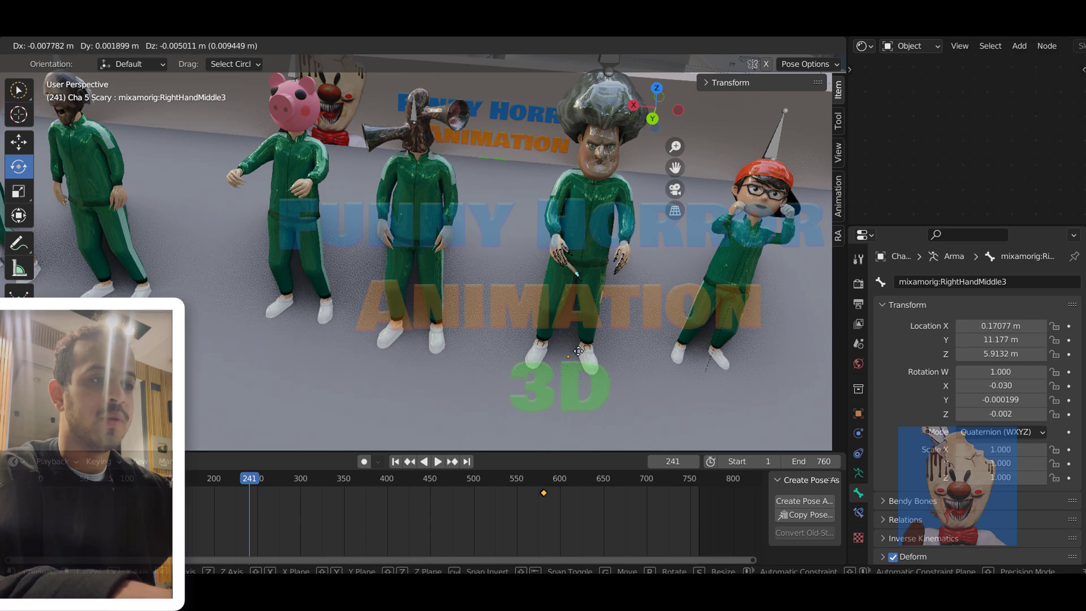
pyautogui.press('Escape')
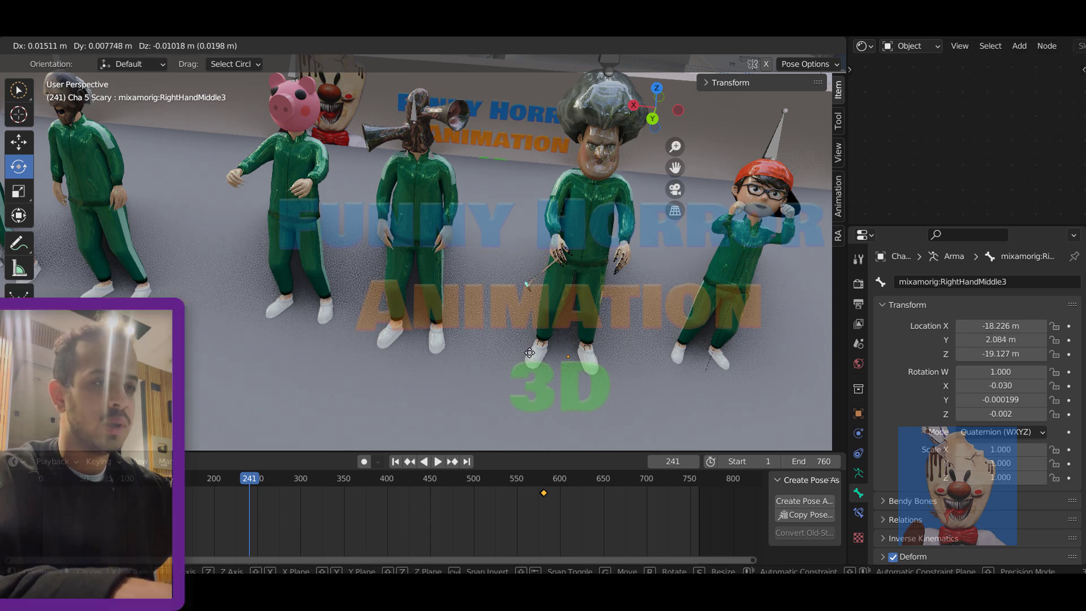
pyautogui.moveTo(518, 328); pyautogui.dragTo(430, 251, button='middle')
# Return to Object Mode, select Grandpa's armature, and switch it to Pose Mode
pyautogui.click(85, 45)
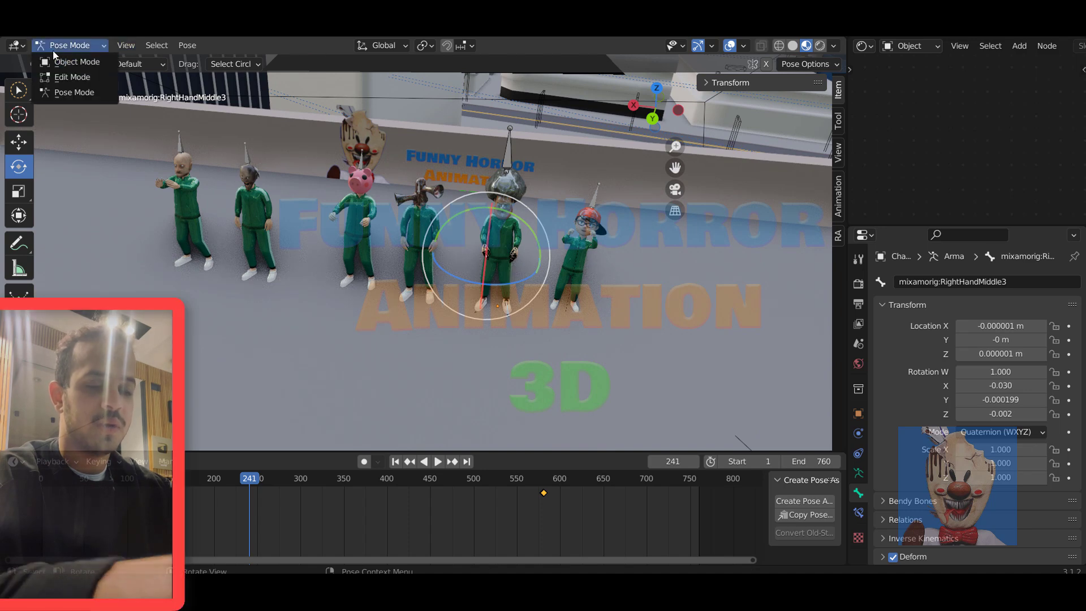
pyautogui.click(65, 60)
pyautogui.moveTo(209, 268); pyautogui.dragTo(396, 164, button='middle')
pyautogui.click(384, 151)
pyautogui.click(72, 46)
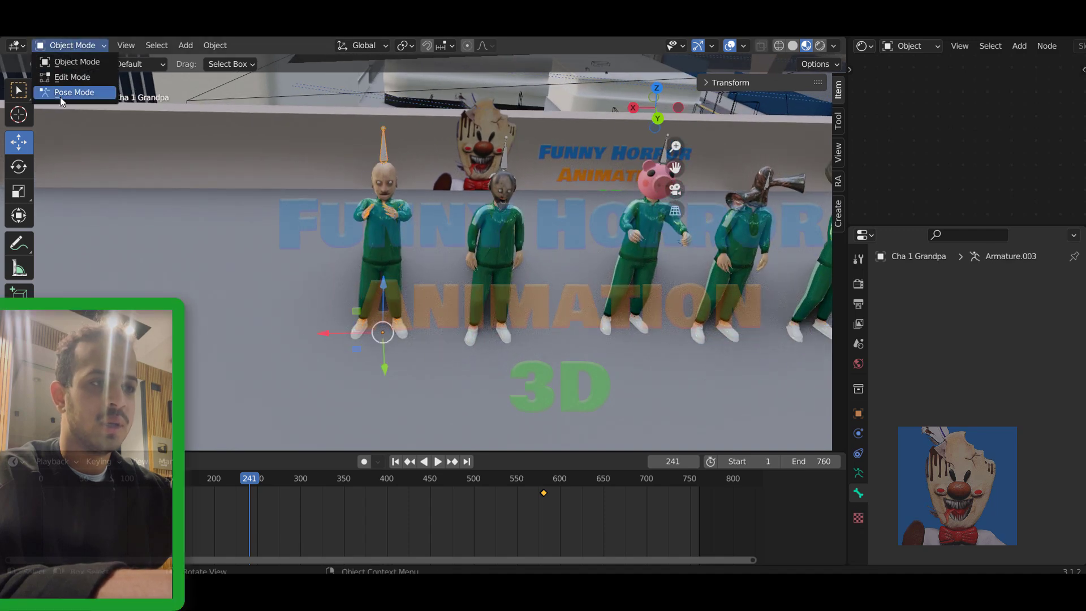
pyautogui.click(65, 94)
# Tilt Grandpa's Head bone sideways, key its location, rotation and scale, then go to frame ~580
pyautogui.click(388, 179)
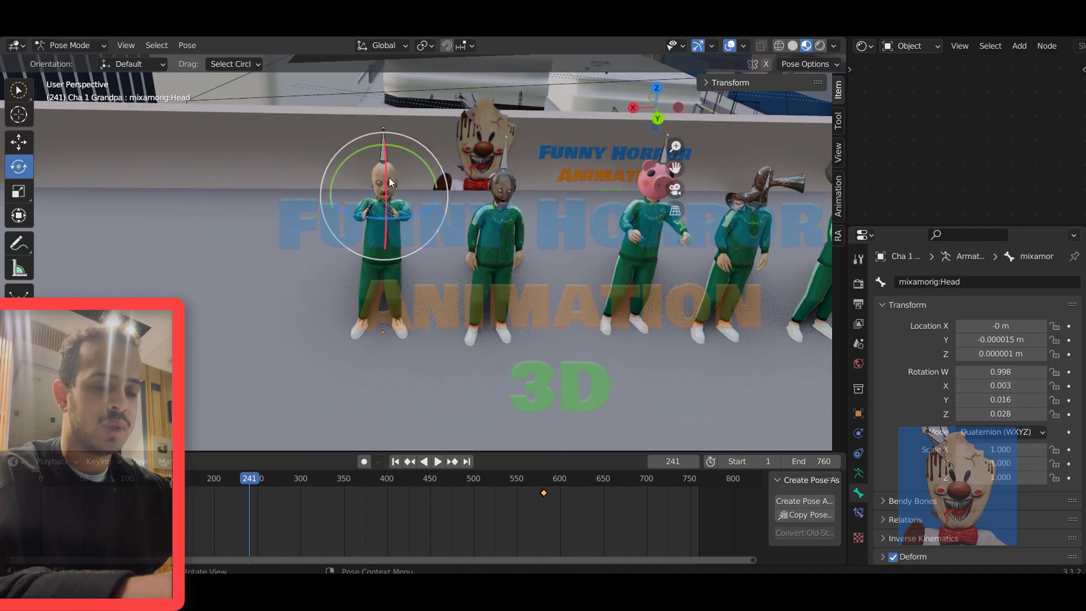
pyautogui.press('r')
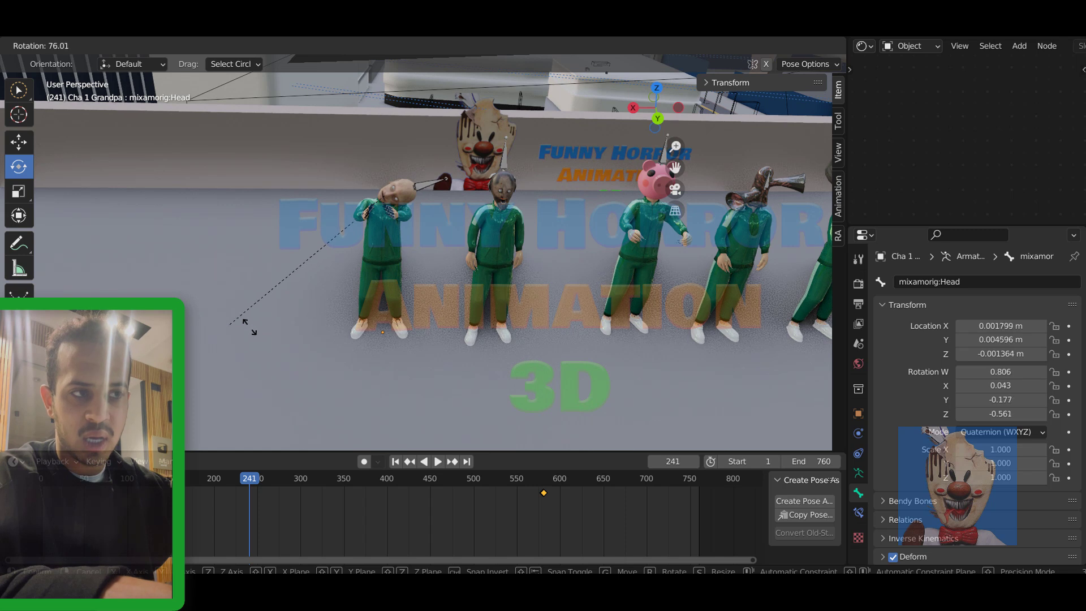
pyautogui.click(215, 315)
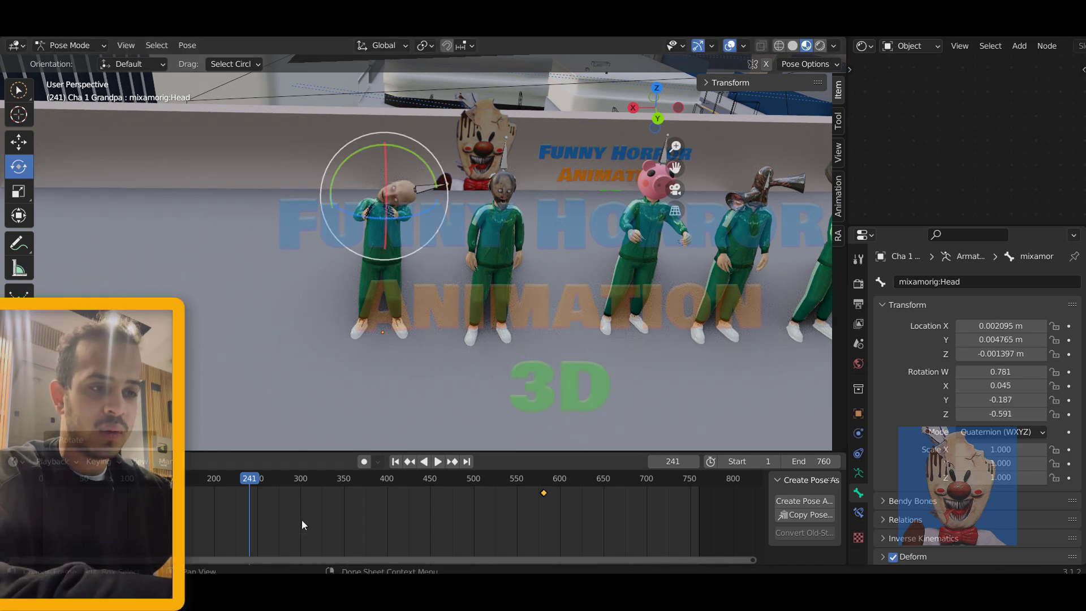
pyautogui.press('i')
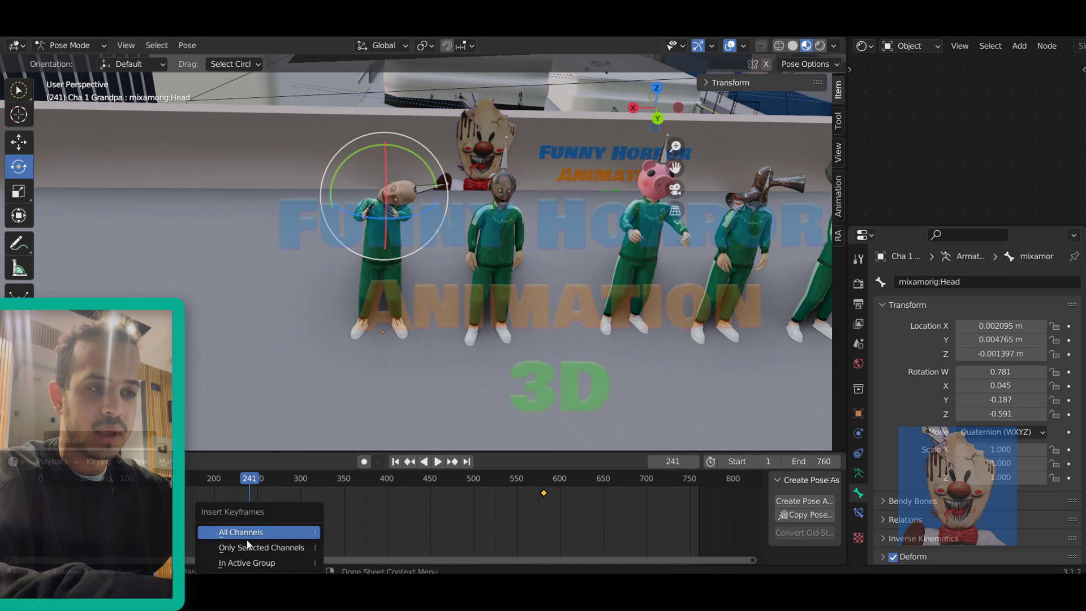
pyautogui.press('i')
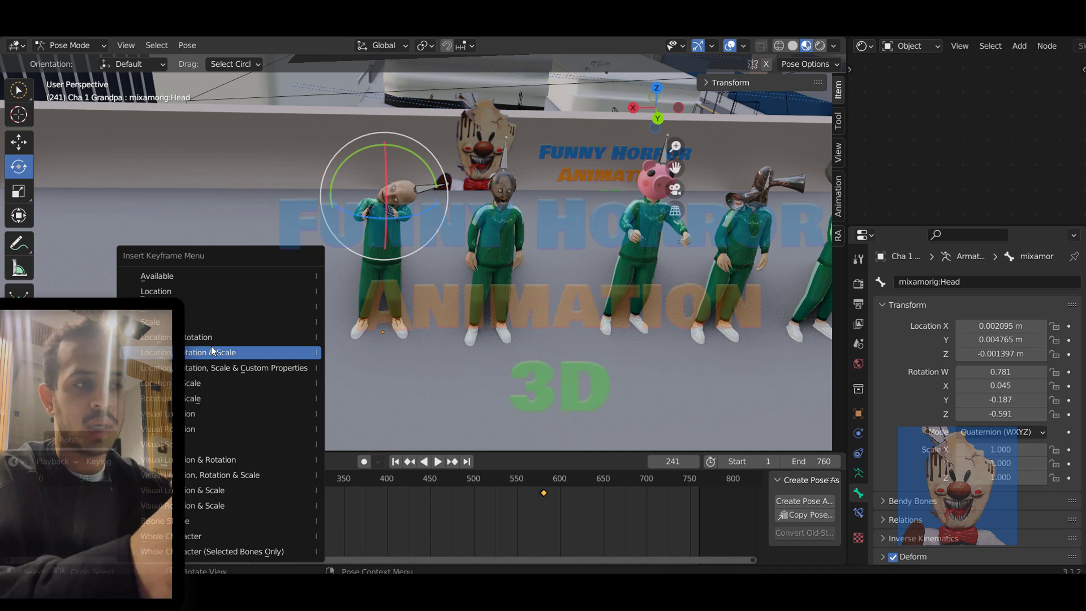
pyautogui.click(244, 365)
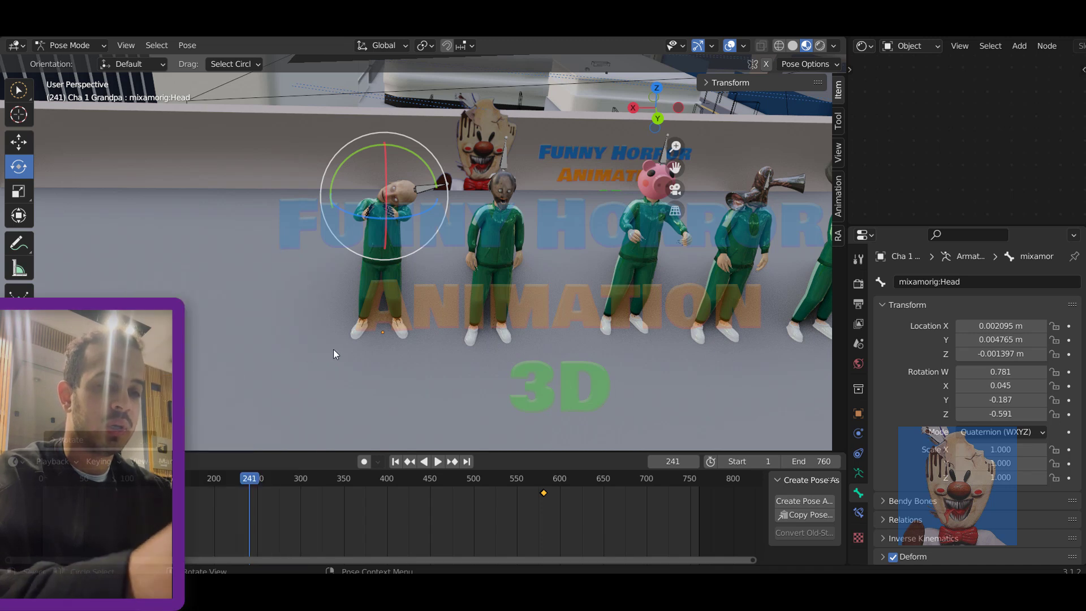
pyautogui.click(543, 493)
pyautogui.click(542, 481)
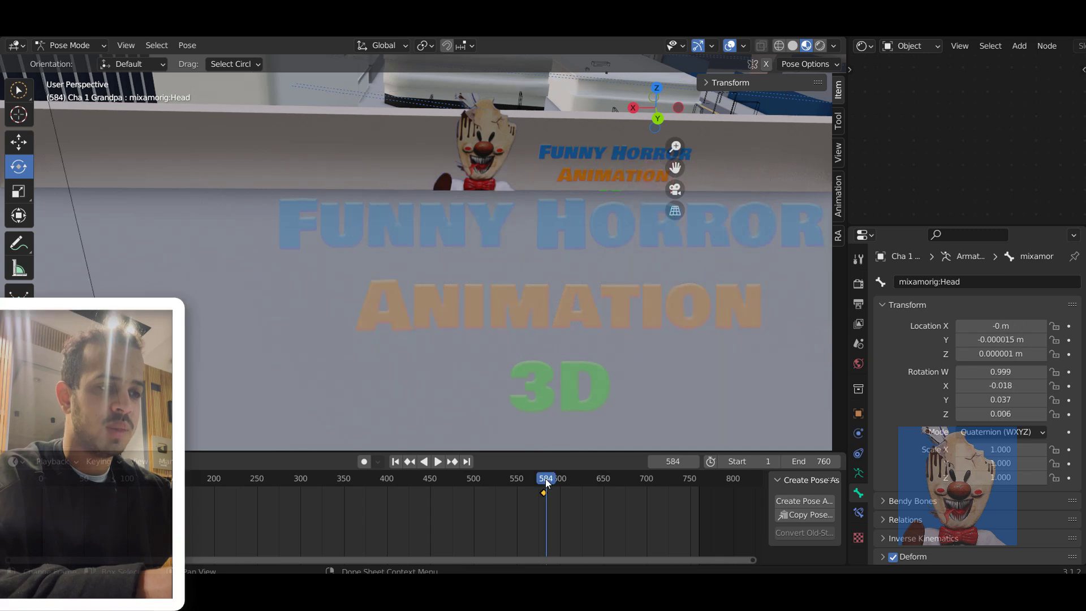
# Scrub the playhead back to frame 578, then forward to frame 583
pyautogui.moveTo(543, 484); pyautogui.dragTo(543, 501)
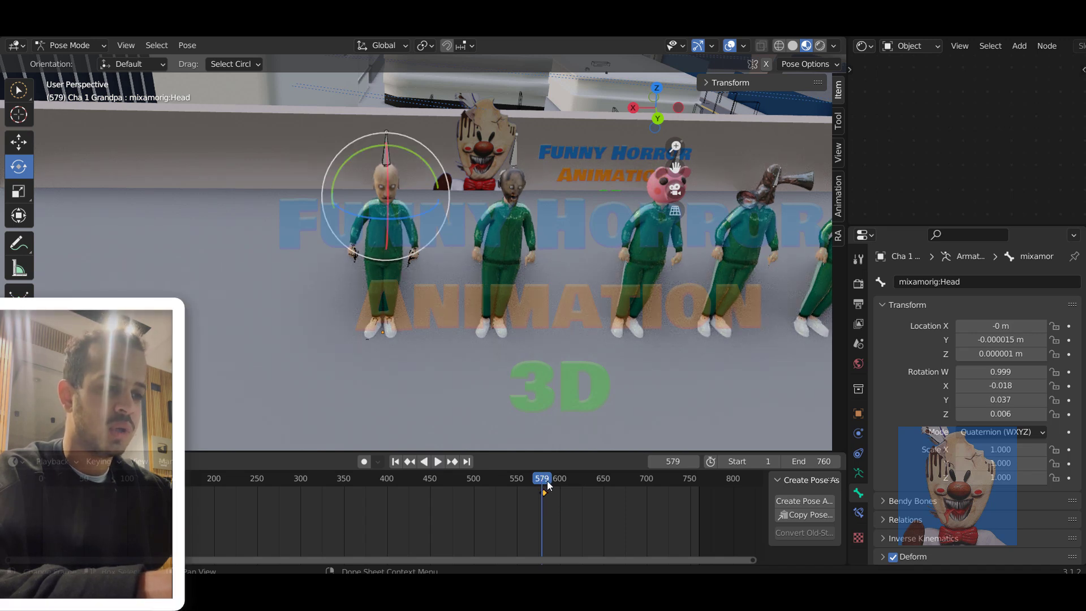
pyautogui.moveTo(546, 481); pyautogui.dragTo(549, 481)
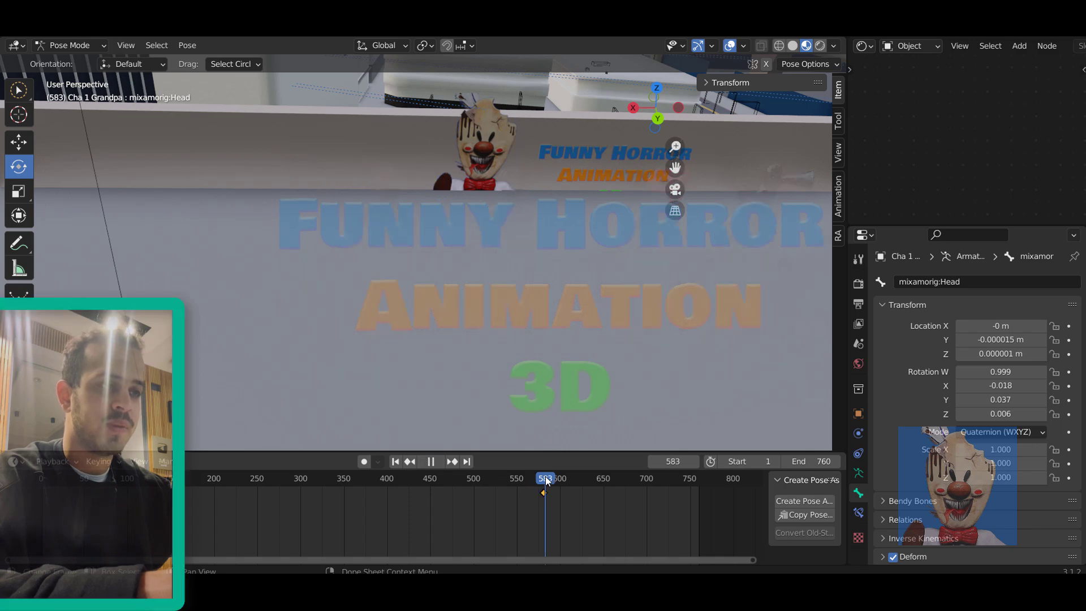
pyautogui.scroll(-5, 425, 265)
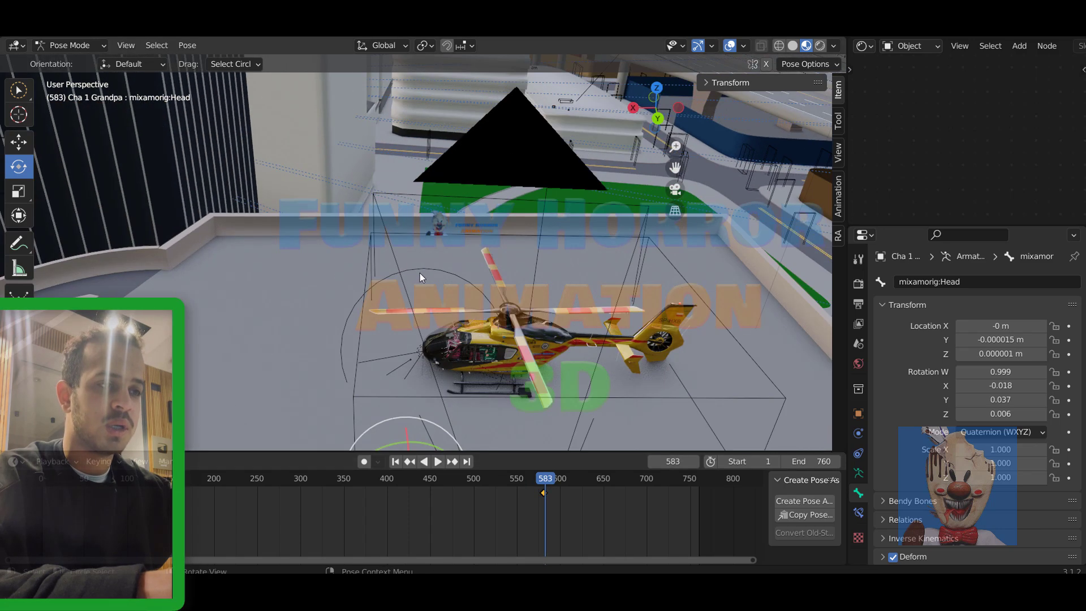
# Zoom and tilt the view side-on to the yellow helicopter
pyautogui.scroll(5, 460, 382)
pyautogui.scroll(-5, 460, 379)
pyautogui.scroll(5, 427, 256)
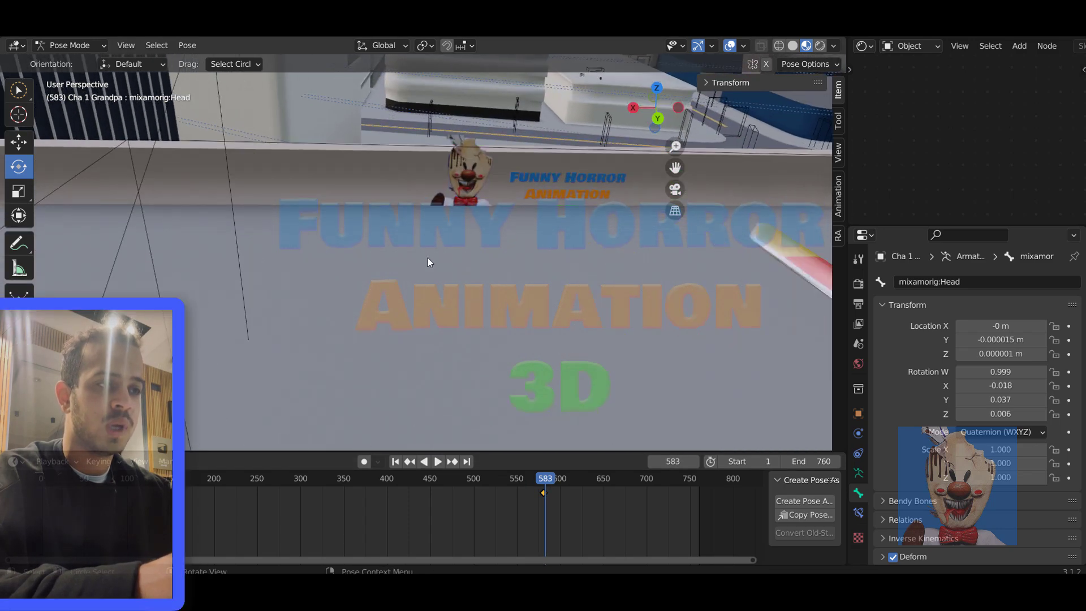
pyautogui.scroll(-6, 427, 262)
pyautogui.moveTo(443, 301); pyautogui.dragTo(422, 260, button='middle')
pyautogui.scroll(8, 454, 287)
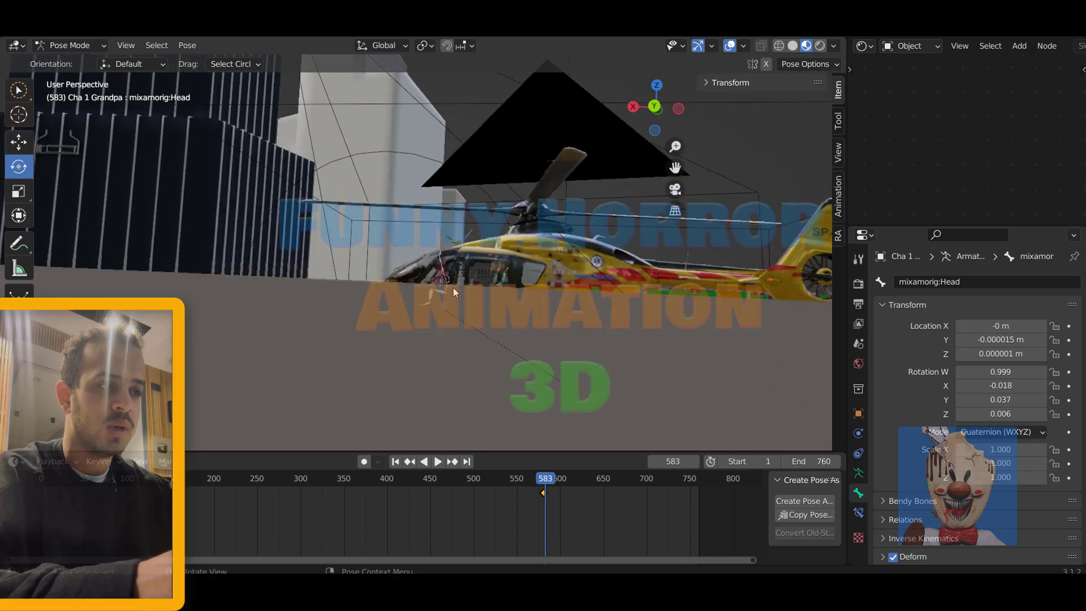
pyautogui.scroll(10, 538, 338)
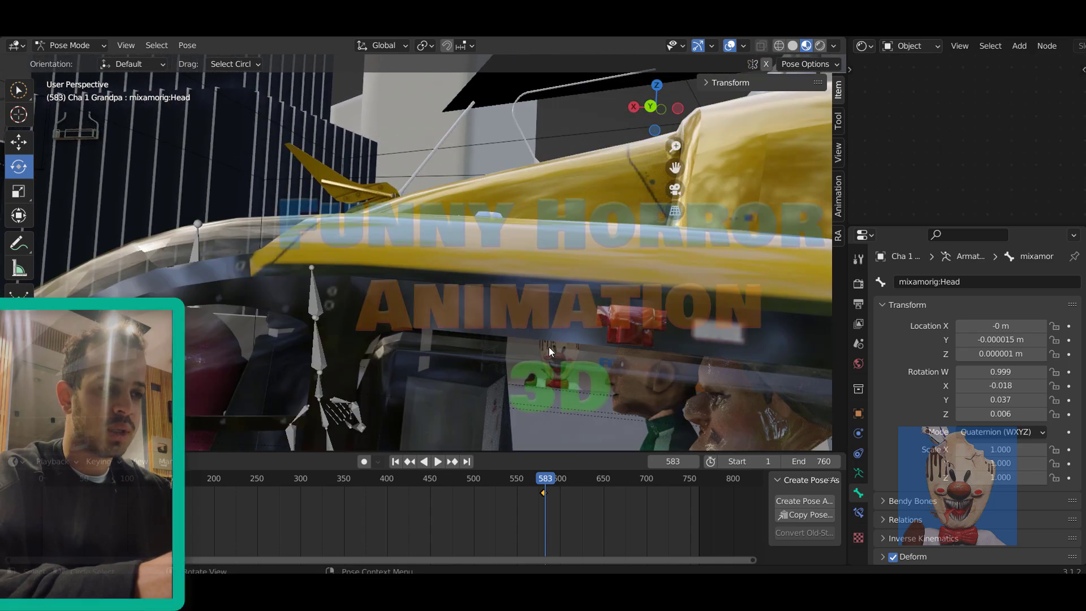
pyautogui.scroll(-6, 544, 338)
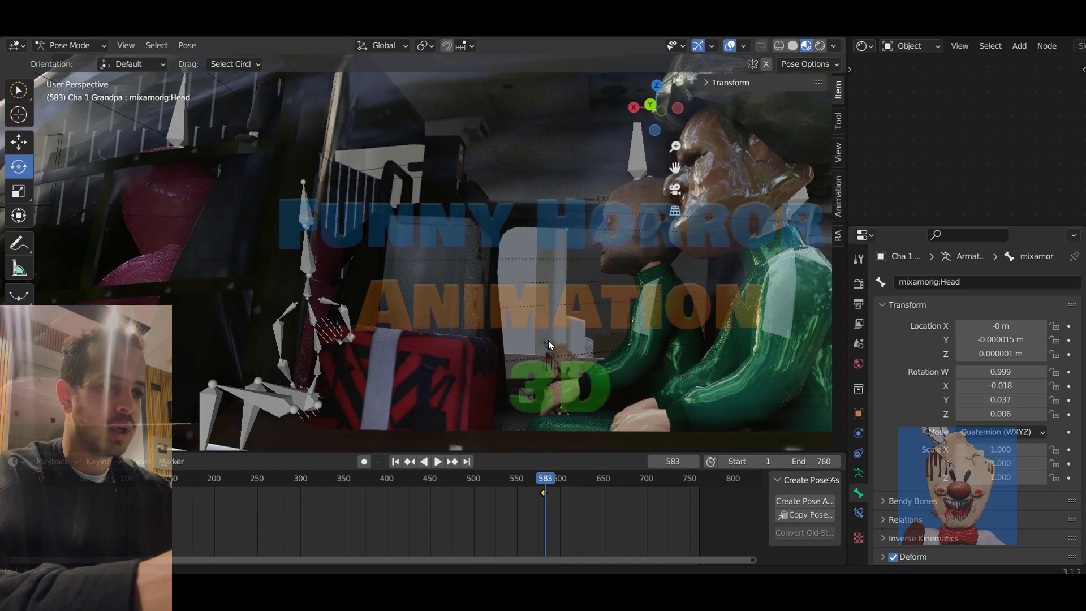
# Orbit to a side view of the characters seated in the cockpit and switch to Object Mode
pyautogui.moveTo(548, 340); pyautogui.dragTo(711, 277, button='middle')
pyautogui.scroll(-8, 613, 281)
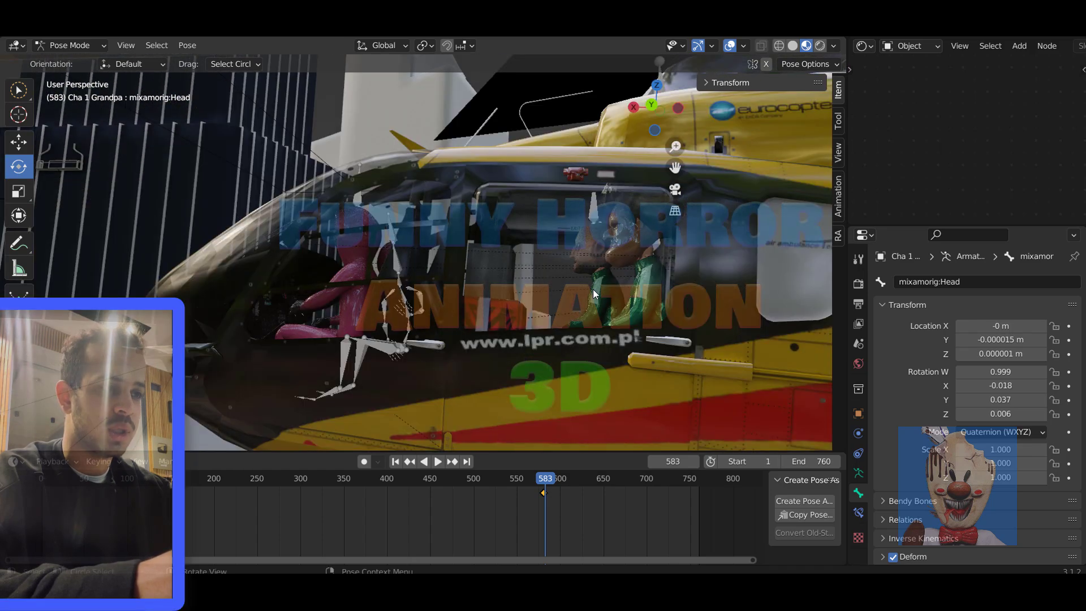
pyautogui.scroll(-8, 578, 300)
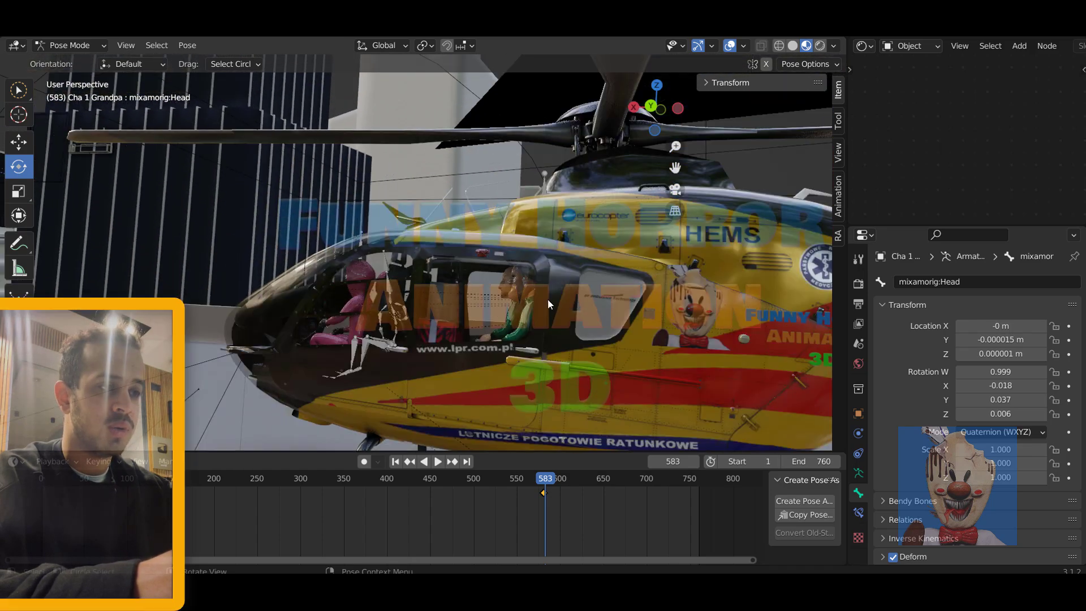
pyautogui.scroll(3, 559, 306)
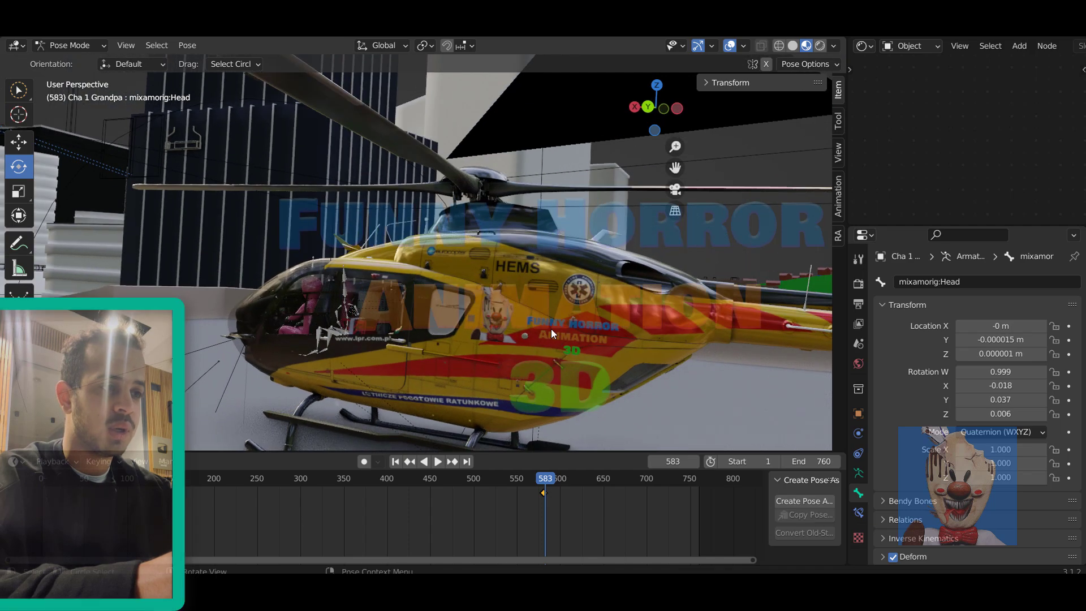
pyautogui.moveTo(496, 328)
pyautogui.mouseDown(button='middle')
pyautogui.moveTo(531, 326)
pyautogui.moveTo(497, 313)
pyautogui.mouseUp(button='middle')
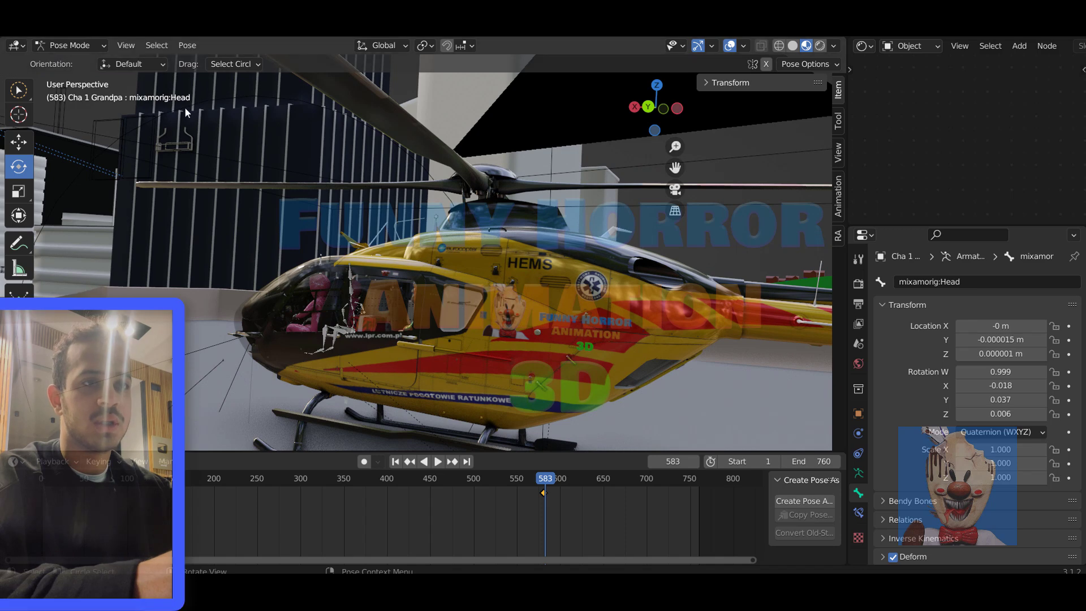
pyautogui.click(53, 51)
pyautogui.click(74, 70)
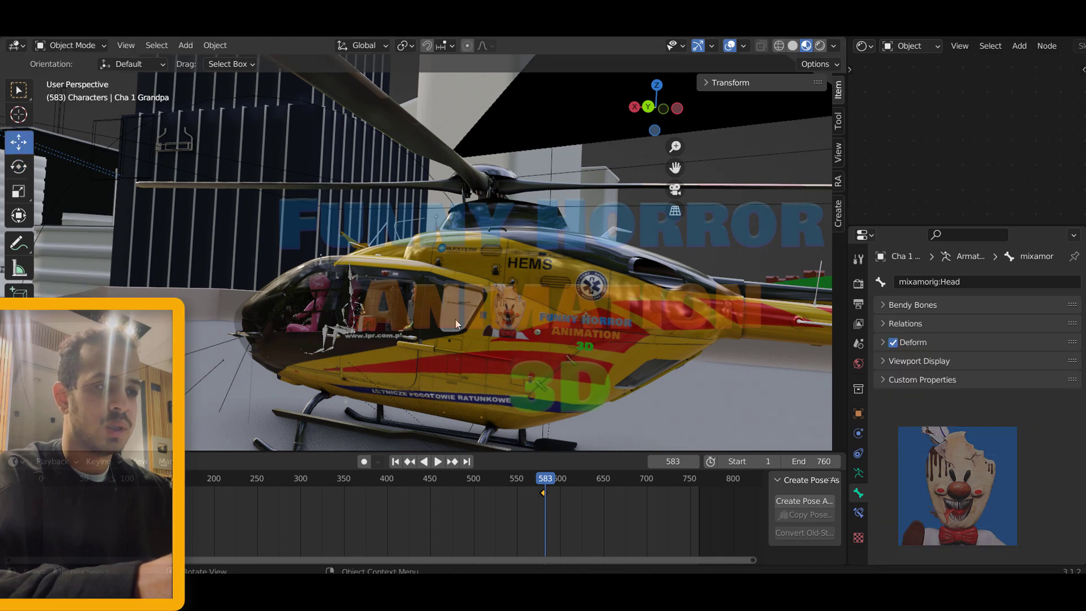
# Select the logo plane, then start and cancel a move, leaving it in place
pyautogui.click(530, 307)
pyautogui.moveTo(518, 315); pyautogui.dragTo(538, 357, button='middle')
pyautogui.press('g')
pyautogui.press('Escape')
pyautogui.scroll(-2, 538, 358)
# Play the animation through to frame 707, then jump back to frame 13
pyautogui.press('space')
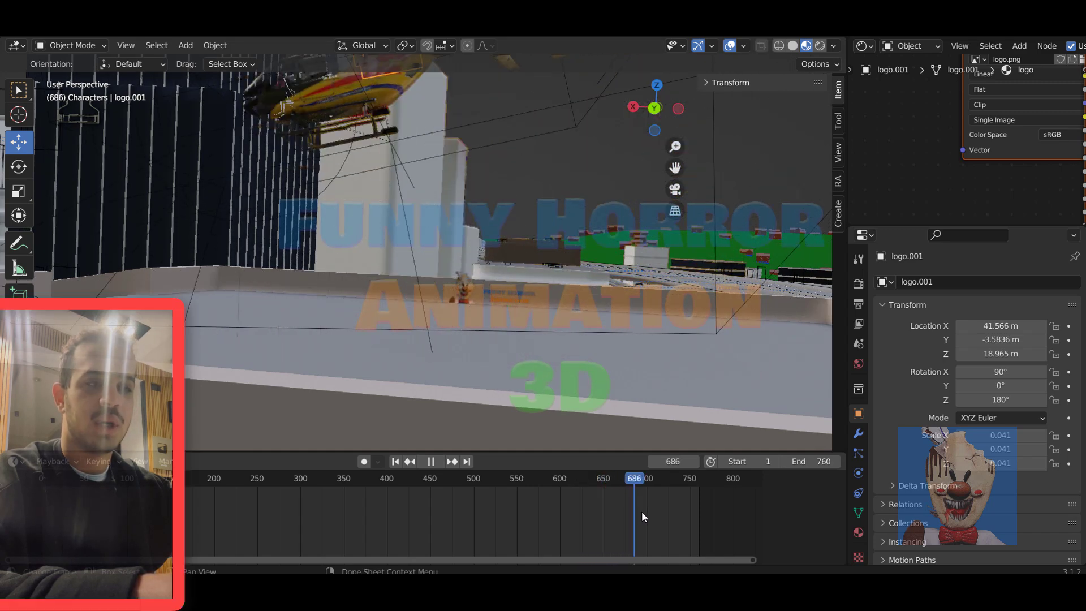
pyautogui.press('space')
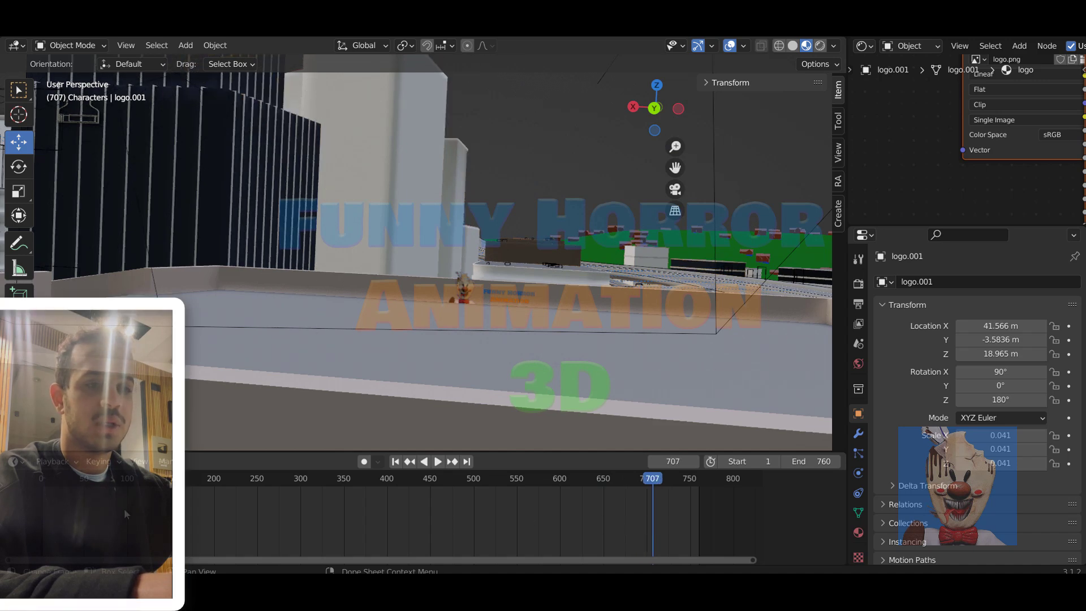
pyautogui.click(52, 480)
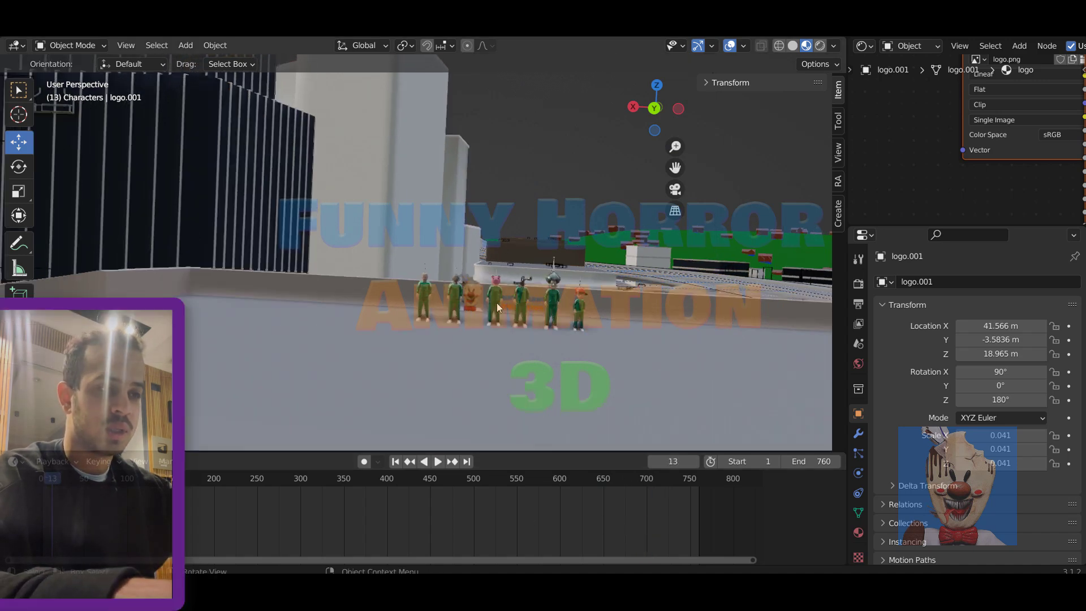
# Frame the row of six green-tracksuit characters and select Cha 1 Grandpa's armature
pyautogui.moveTo(558, 297); pyautogui.dragTo(358, 314, button='middle')
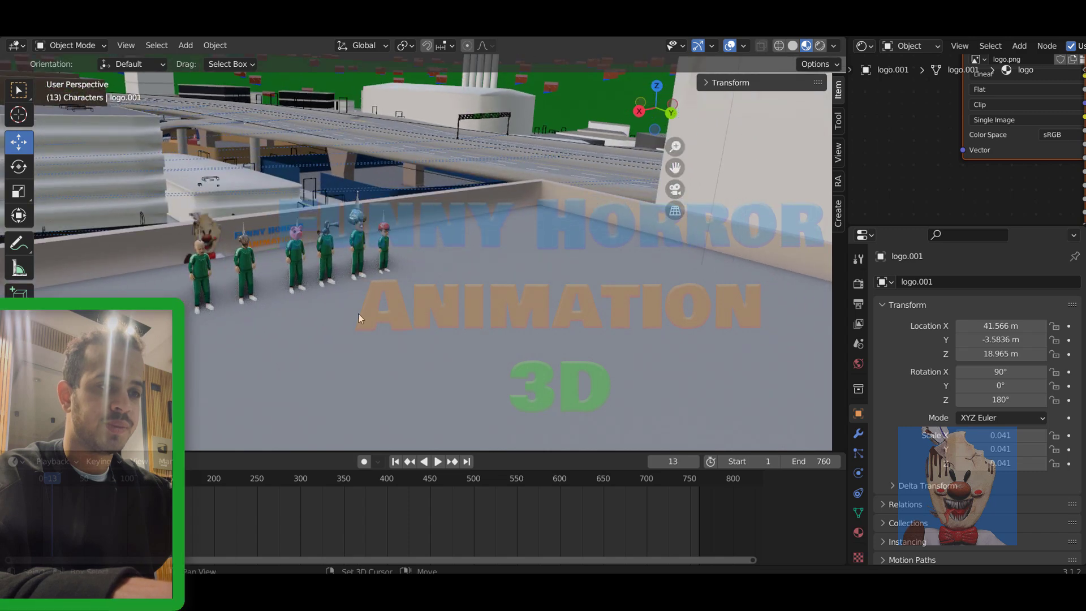
pyautogui.moveTo(270, 296); pyautogui.dragTo(575, 228, button='middle')
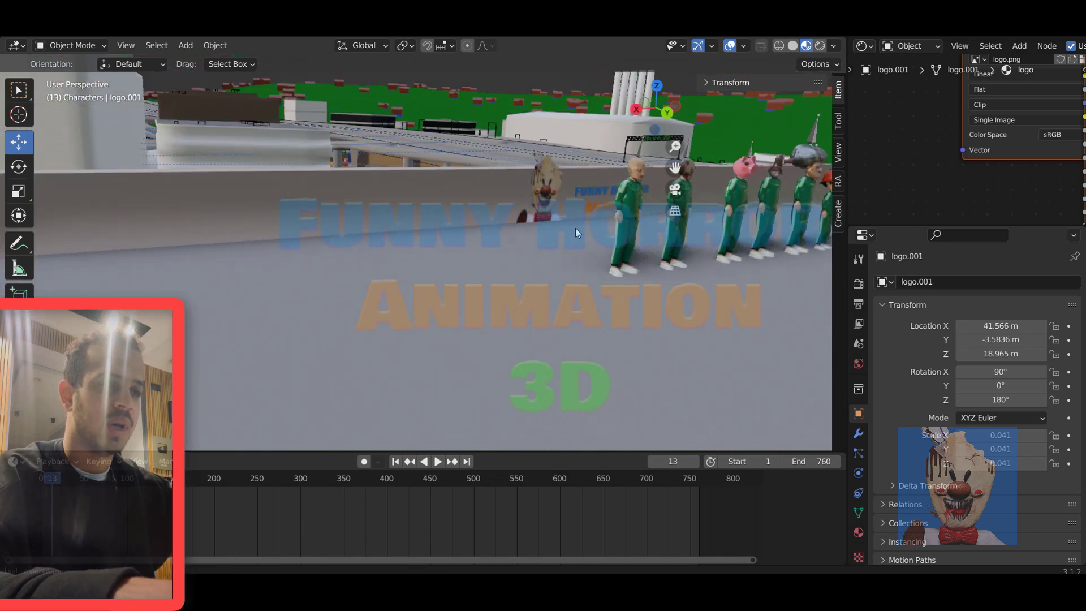
pyautogui.scroll(4, 542, 241)
pyautogui.scroll(-5, 314, 274)
pyautogui.moveTo(314, 274); pyautogui.dragTo(324, 306, button='middle')
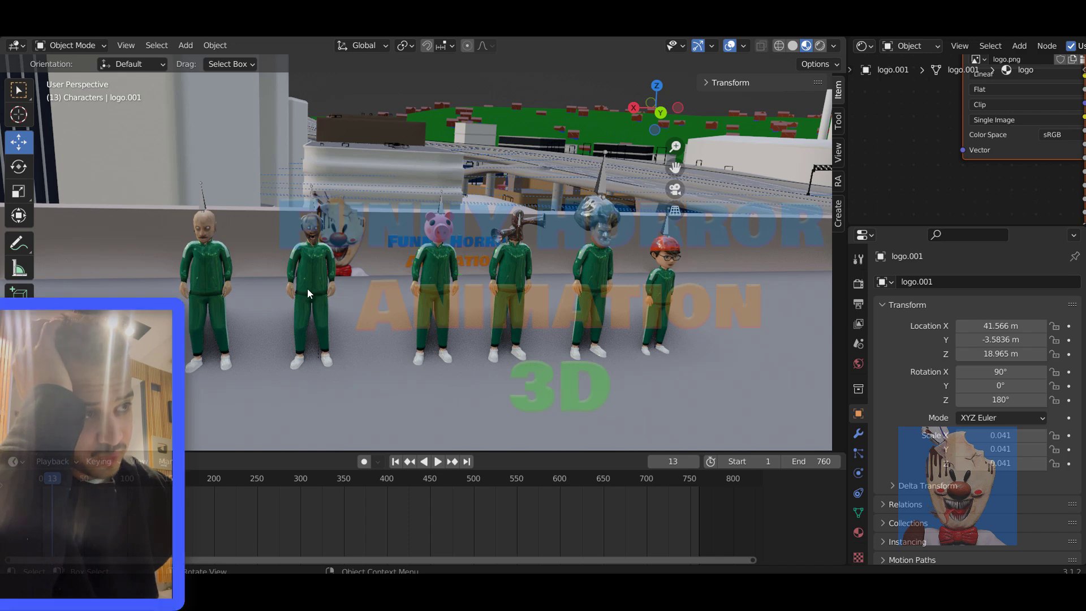
pyautogui.scroll(2, 307, 289)
pyautogui.scroll(-4, 297, 279)
pyautogui.scroll(2, 226, 226)
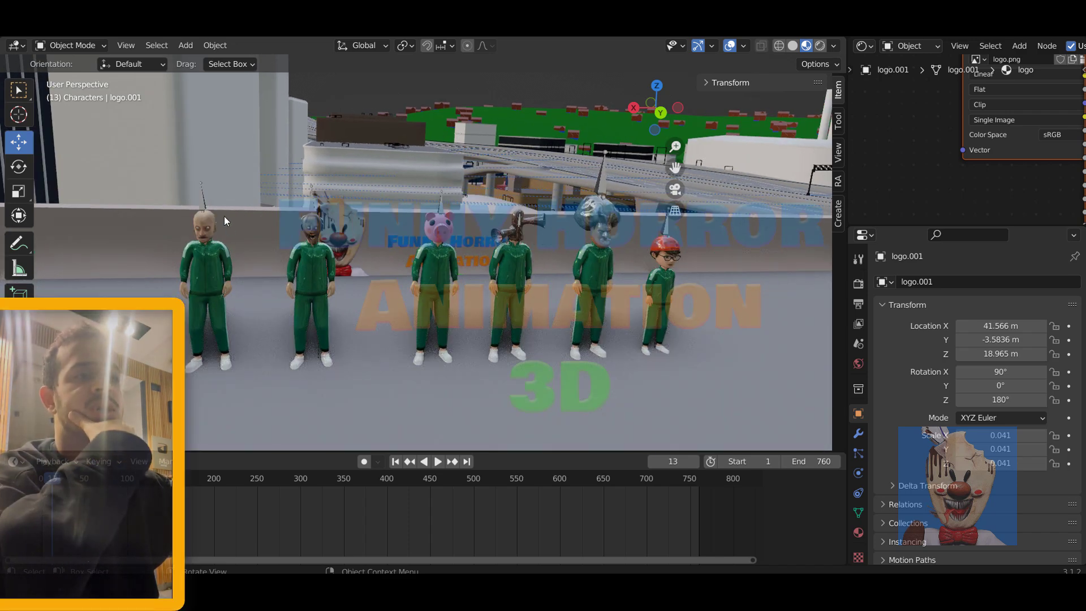
pyautogui.click(201, 210)
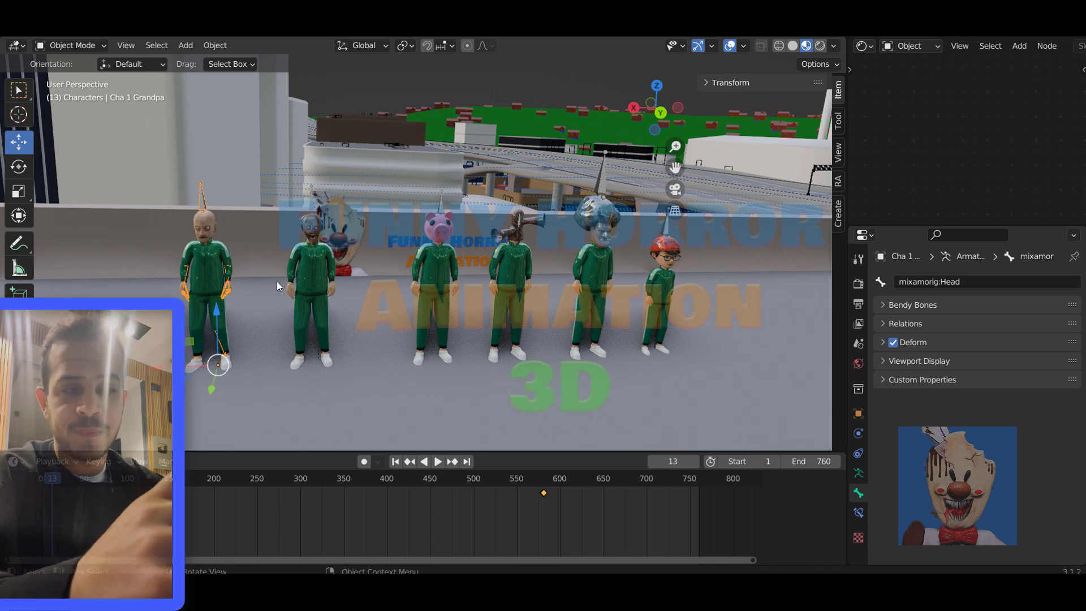
# Add Granny's, Cha 5 Scary's and Cha 3 Nick's armatures to the selection and enter Pose Mode
pyautogui.keyDown('shift'); pyautogui.click(315, 209); pyautogui.keyUp('shift')
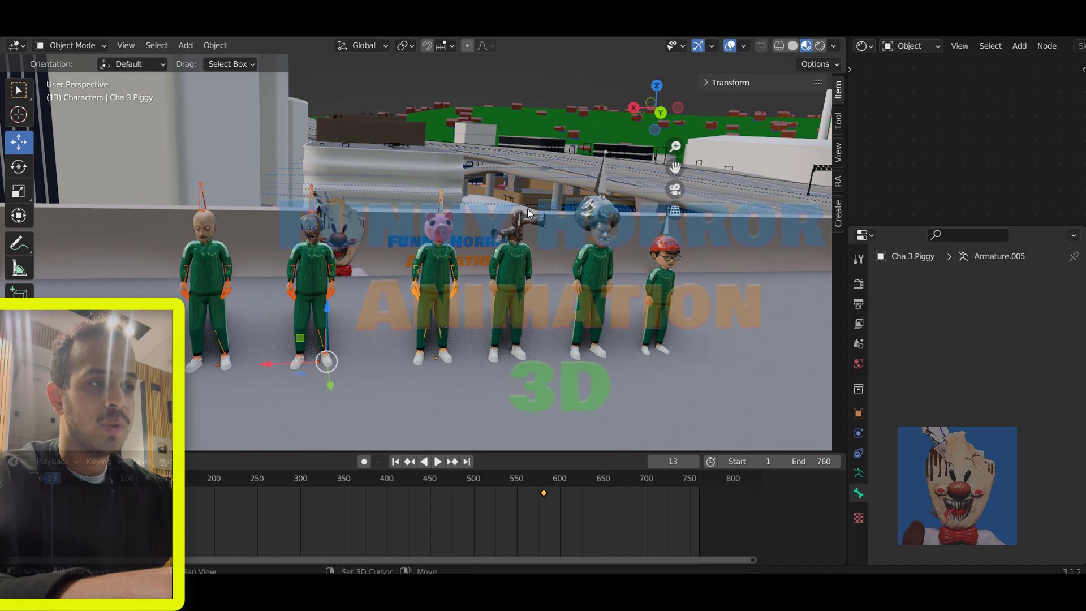
pyautogui.keyDown('shift'); pyautogui.click(600, 190); pyautogui.keyUp('shift')
pyautogui.keyDown('shift'); pyautogui.click(667, 231); pyautogui.keyUp('shift')
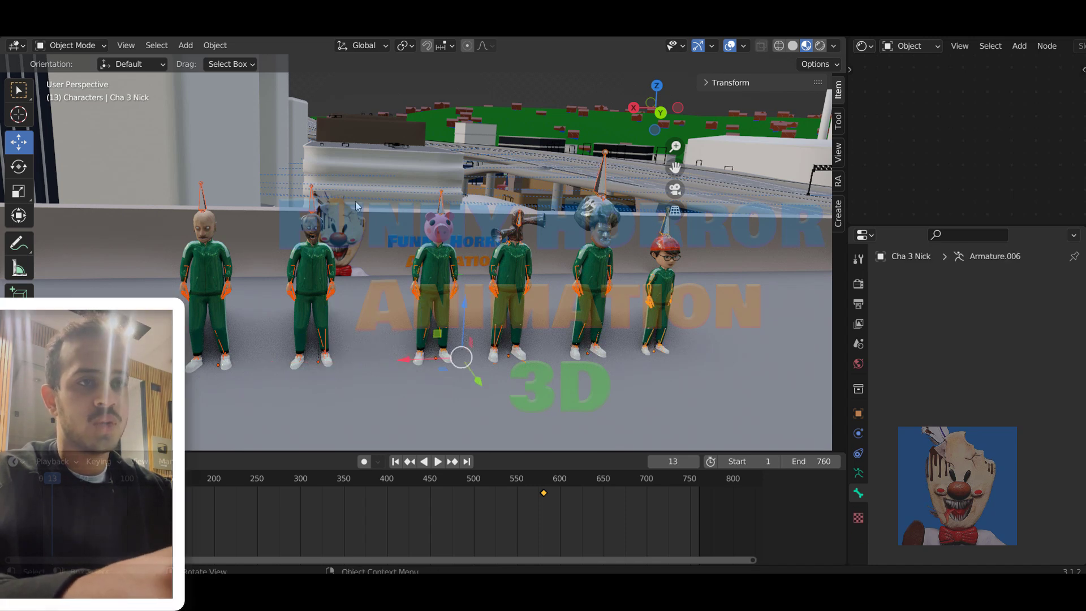
pyautogui.click(101, 50)
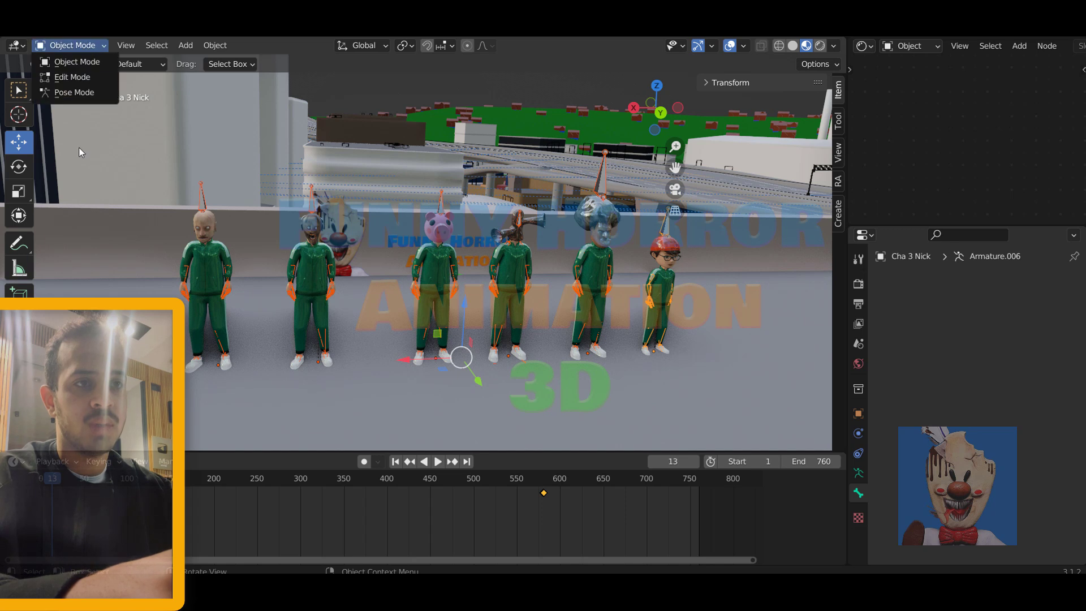
pyautogui.click(67, 93)
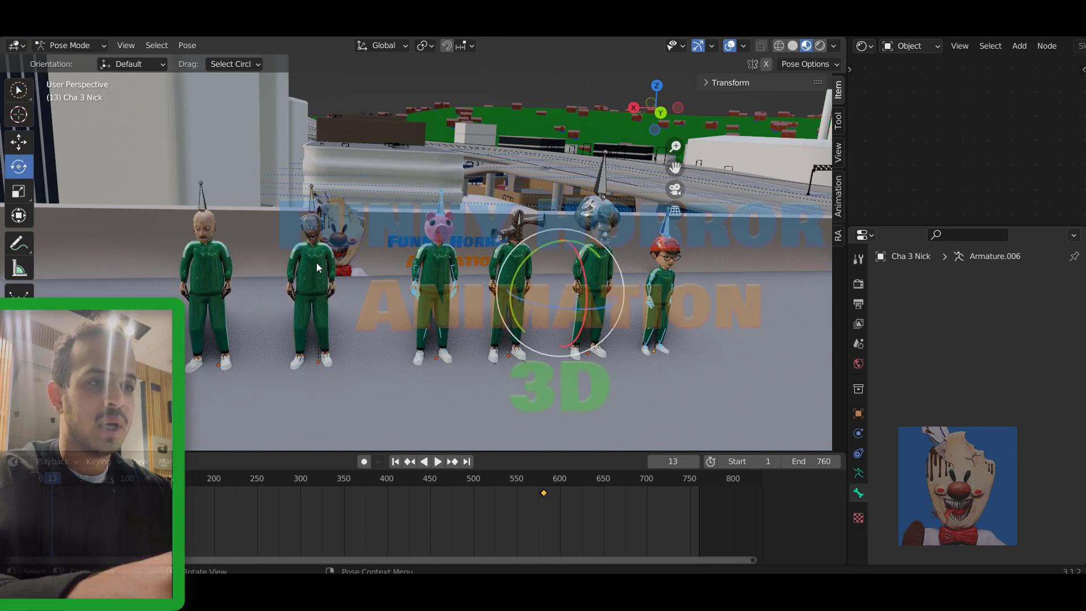
pyautogui.click(202, 208)
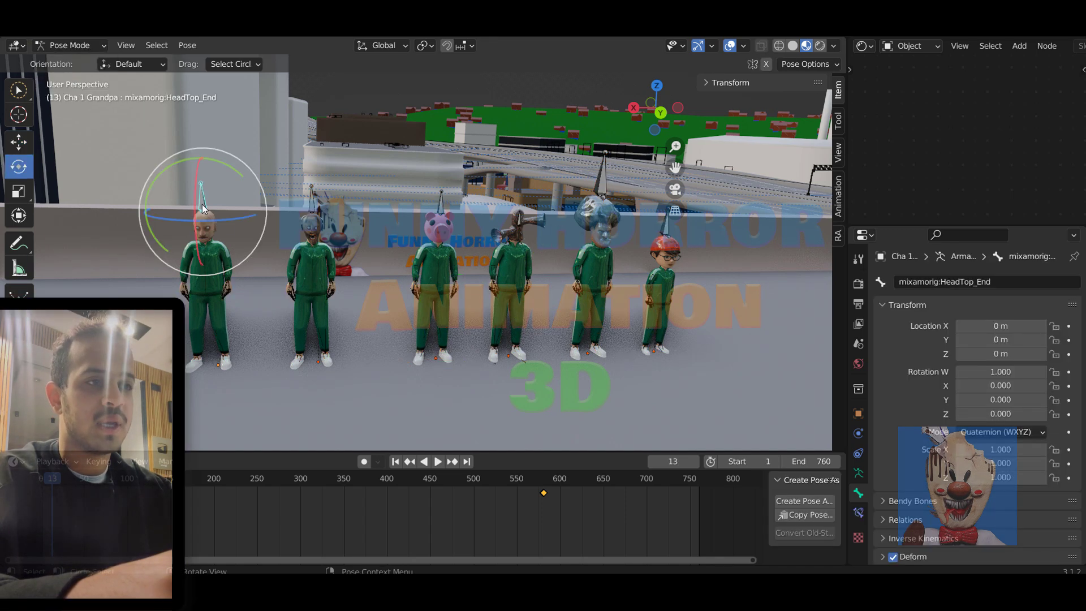
pyautogui.click(314, 207)
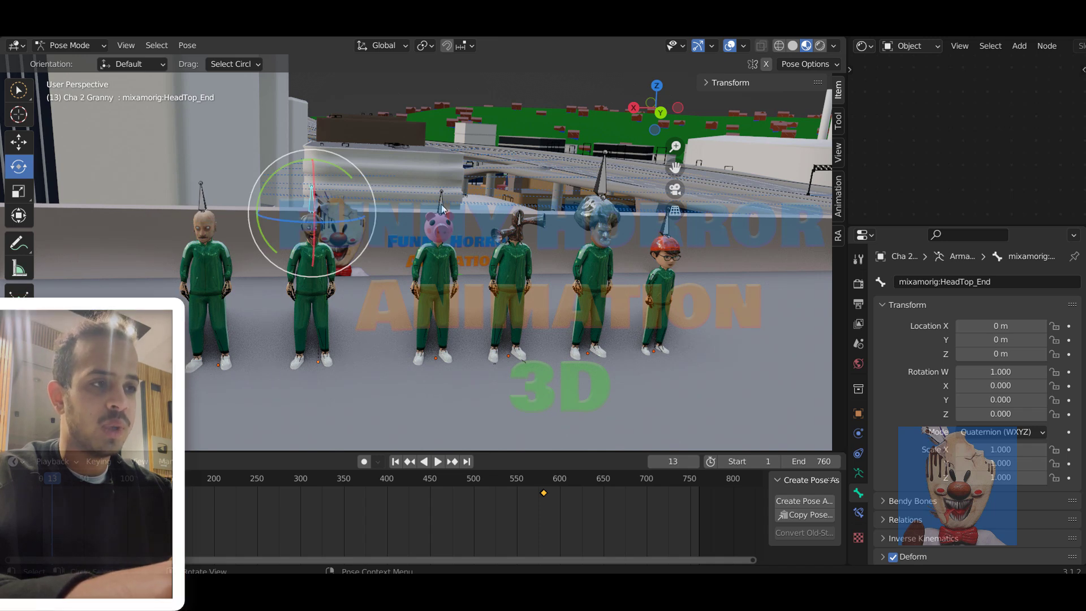
pyautogui.click(442, 205)
pyautogui.click(520, 222)
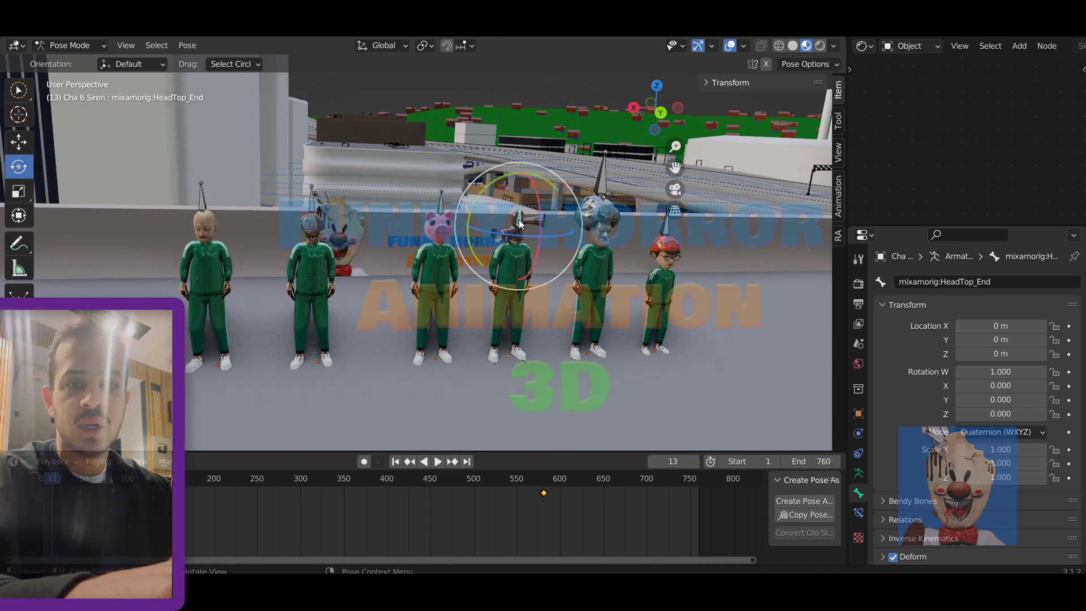
pyautogui.click(600, 190)
pyautogui.click(666, 227)
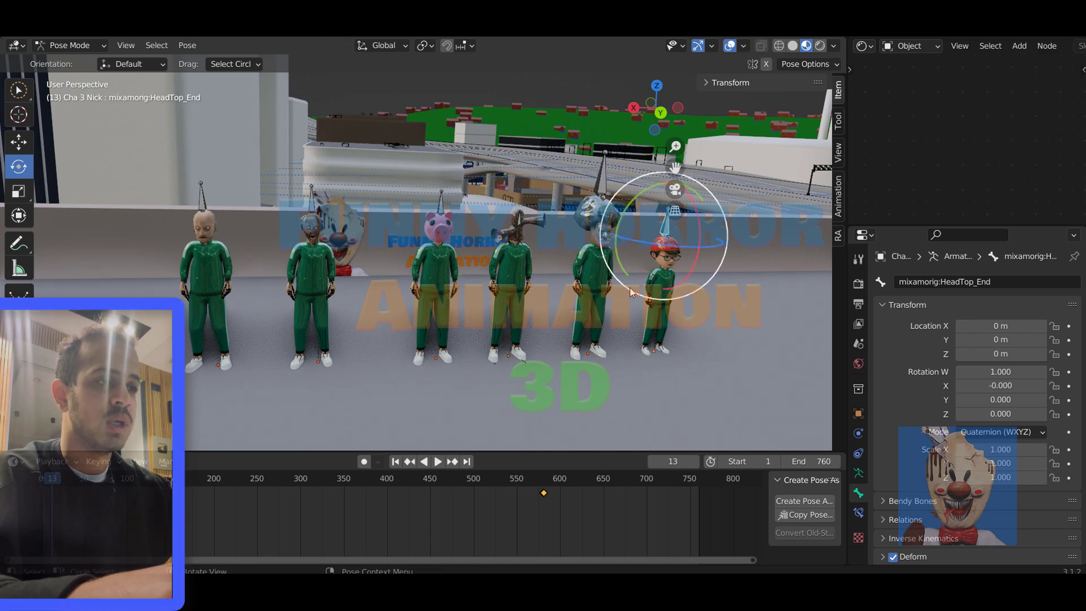
pyautogui.moveTo(632, 292); pyautogui.dragTo(615, 293, button='middle')
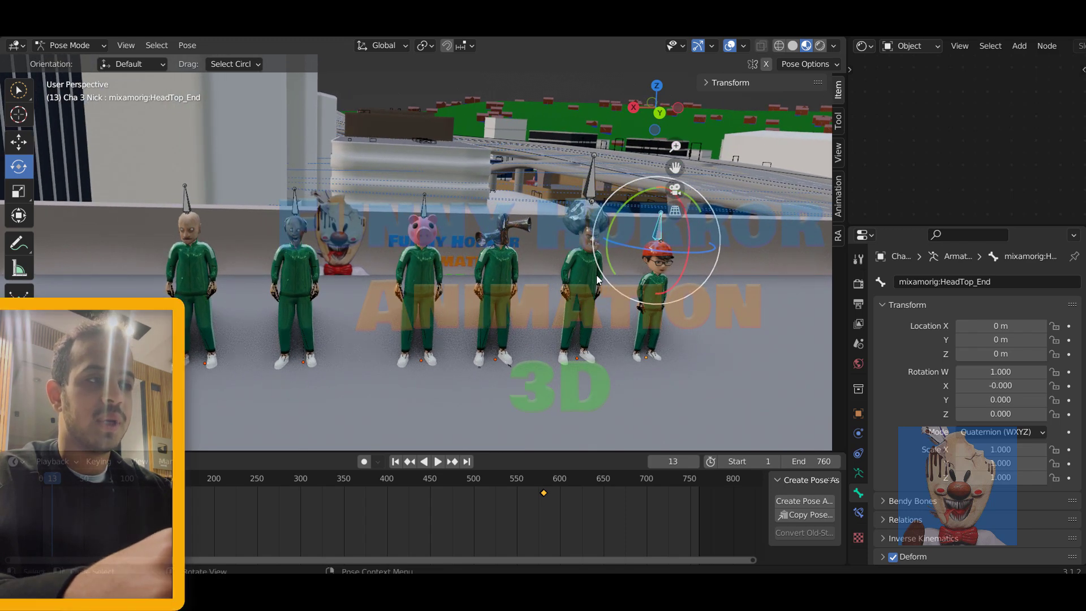
pyautogui.click(660, 268)
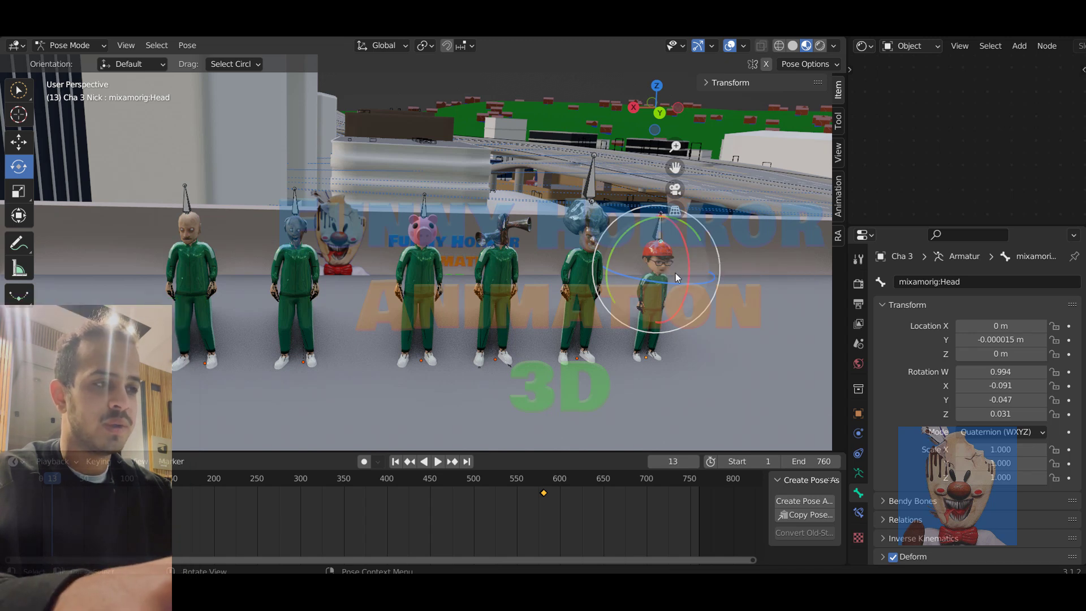
pyautogui.click(584, 224)
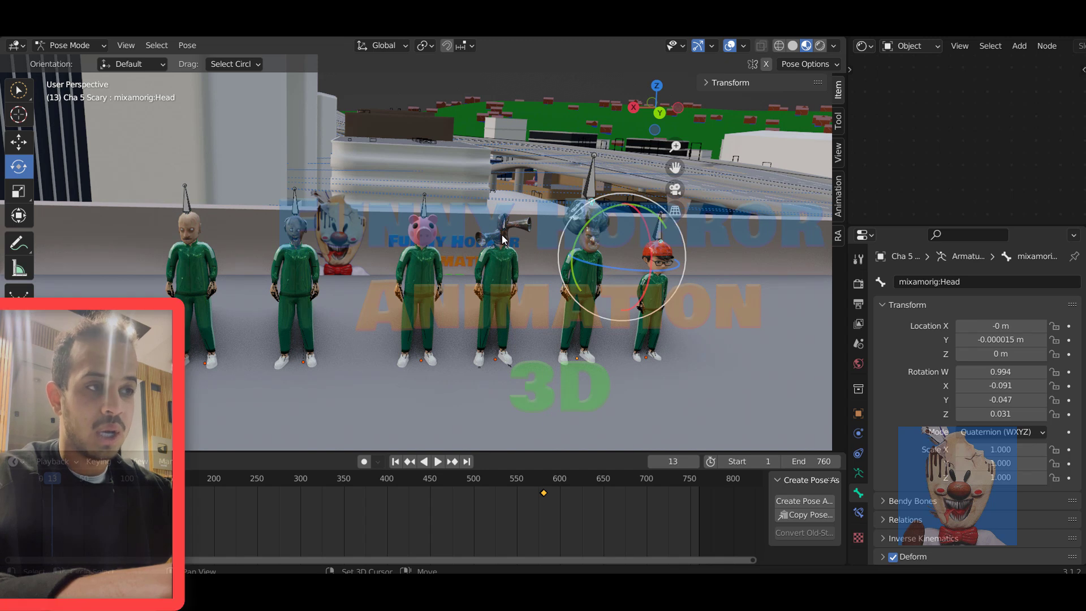
pyautogui.click(502, 235)
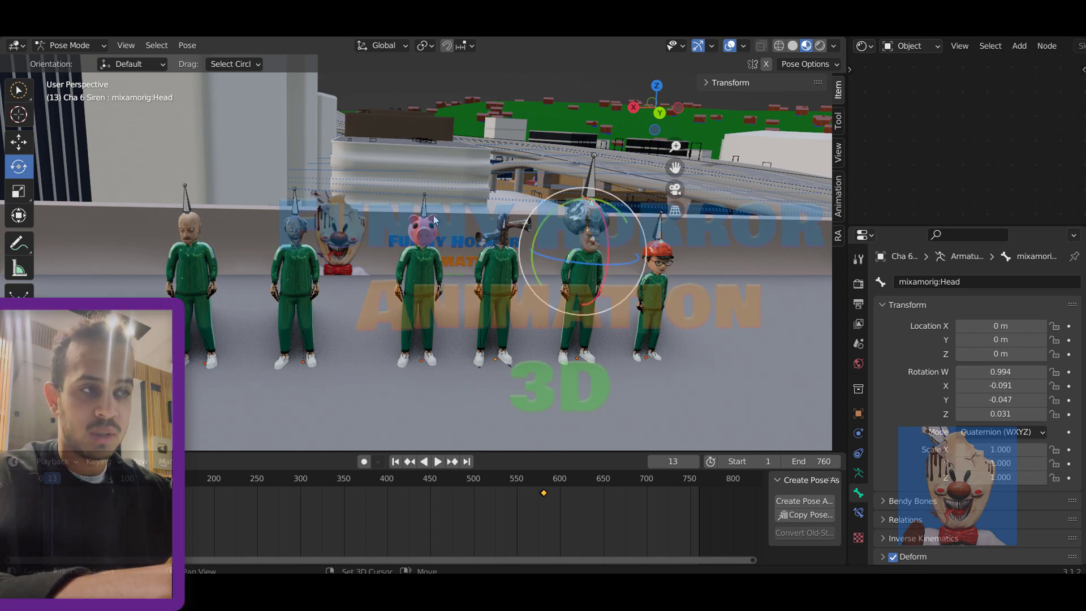
pyautogui.click(420, 228)
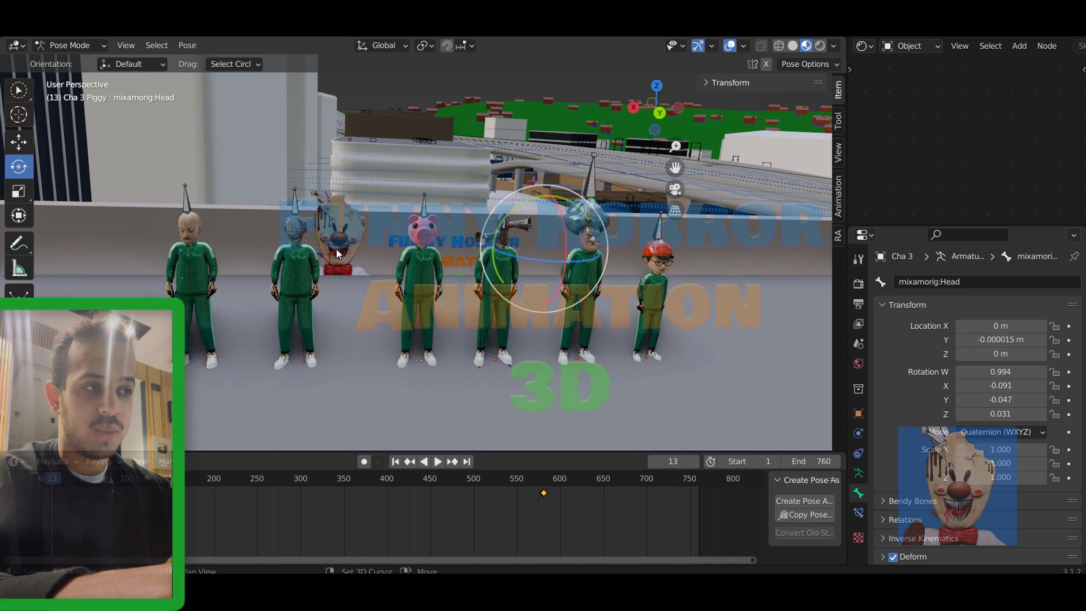
pyautogui.click(298, 231)
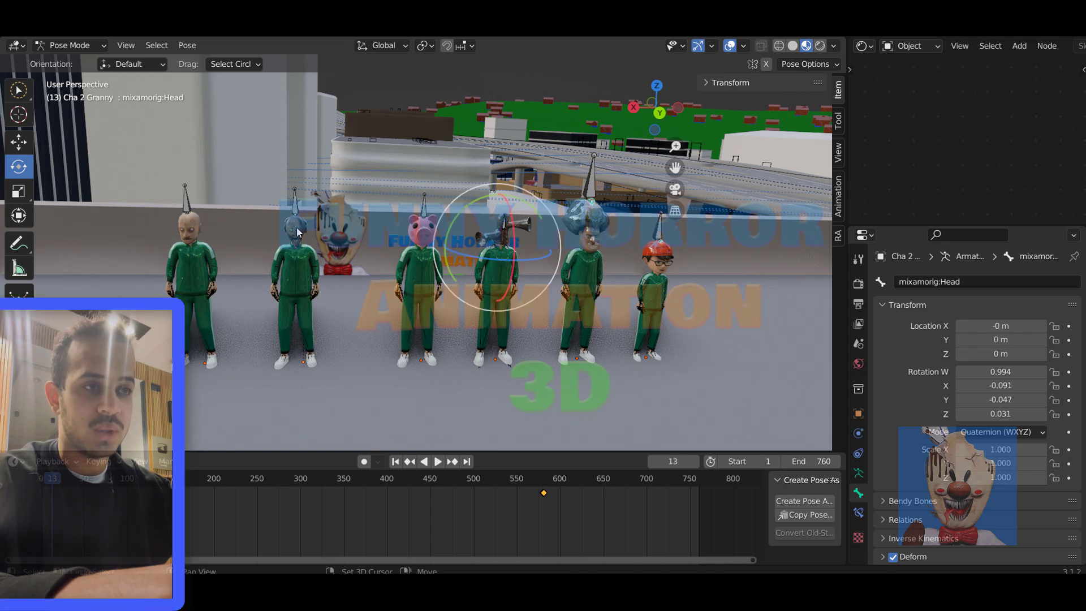
pyautogui.click(193, 222)
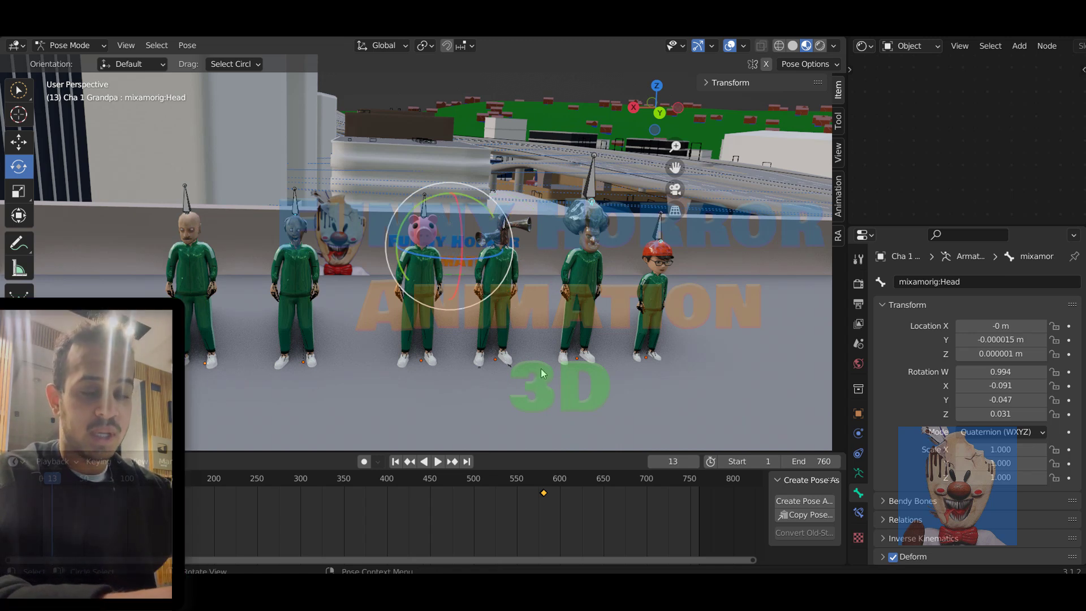
pyautogui.press('r')
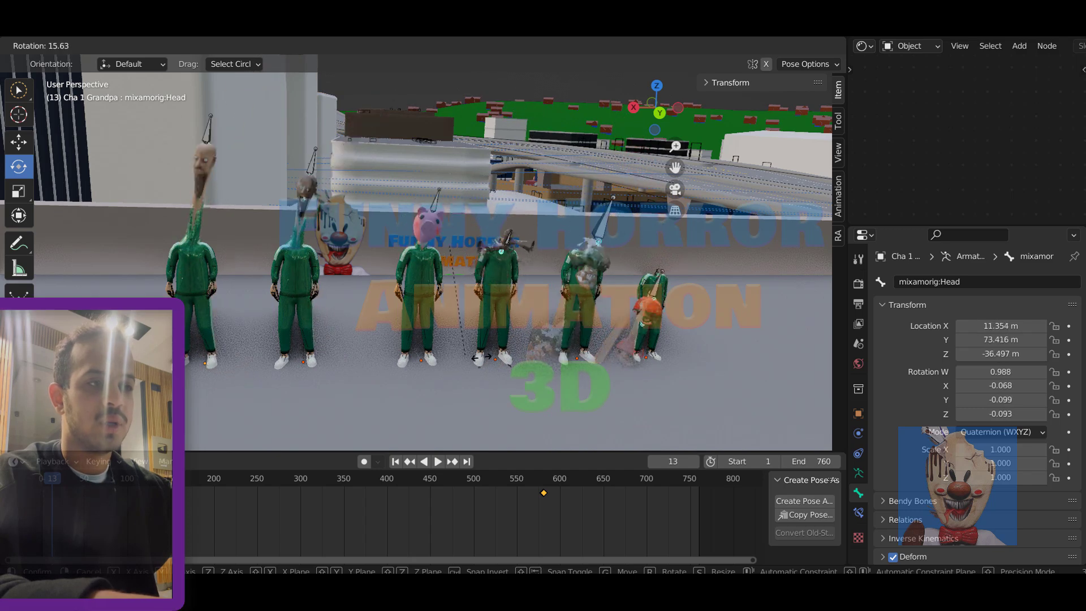
pyautogui.rightClick(494, 358)
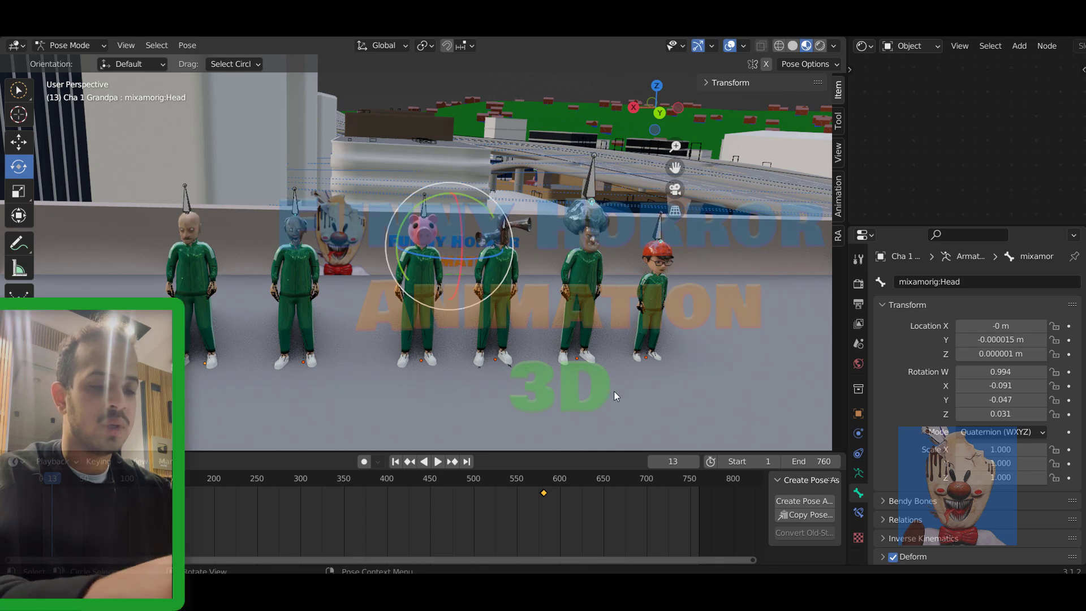
pyautogui.press('r')
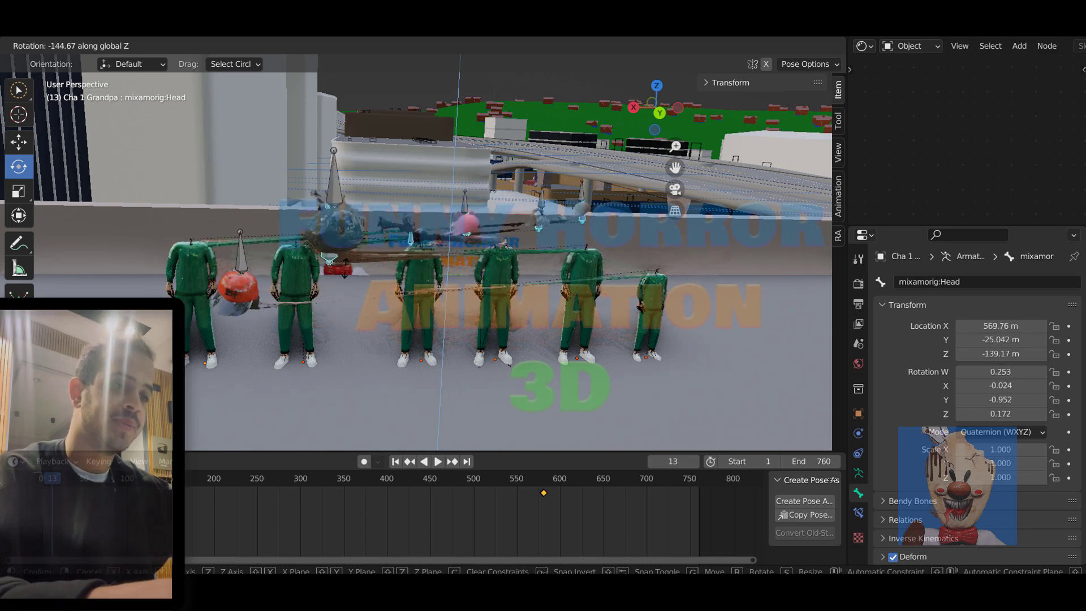
pyautogui.press('Escape')
pyautogui.scroll(3, 444, 335)
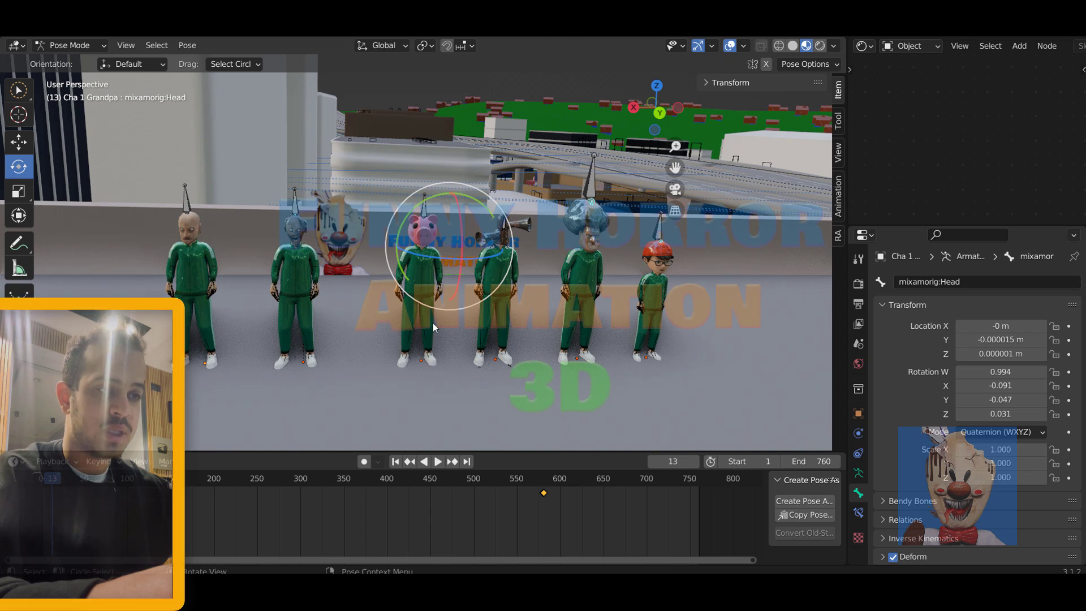
pyautogui.click(418, 348)
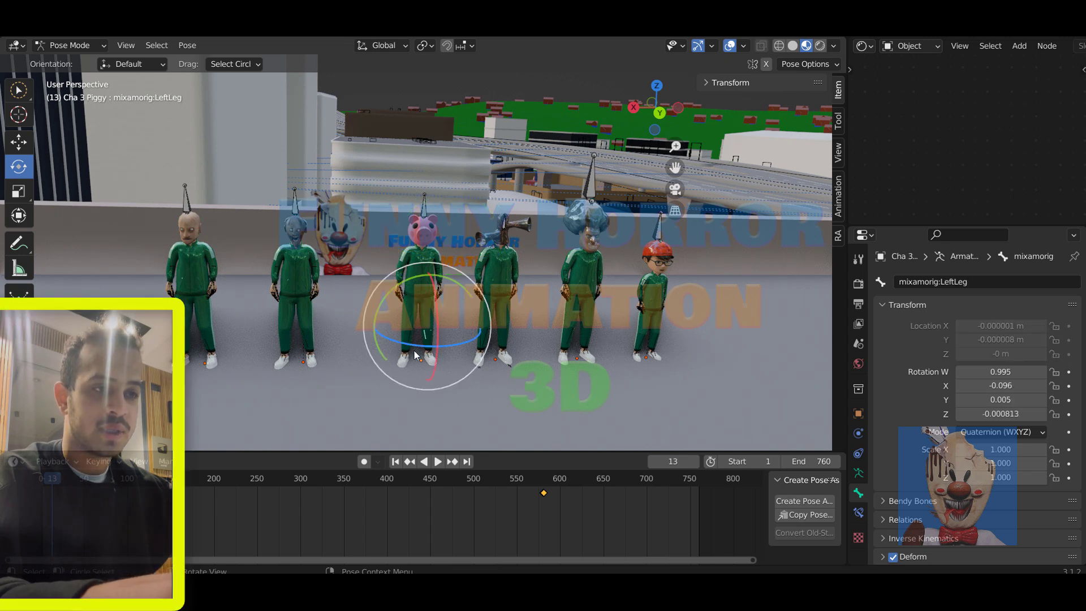
# Select the LeftLeg bones of Granny, Scary and Nick and try an X-axis rotation, cancelling it
pyautogui.click(308, 334)
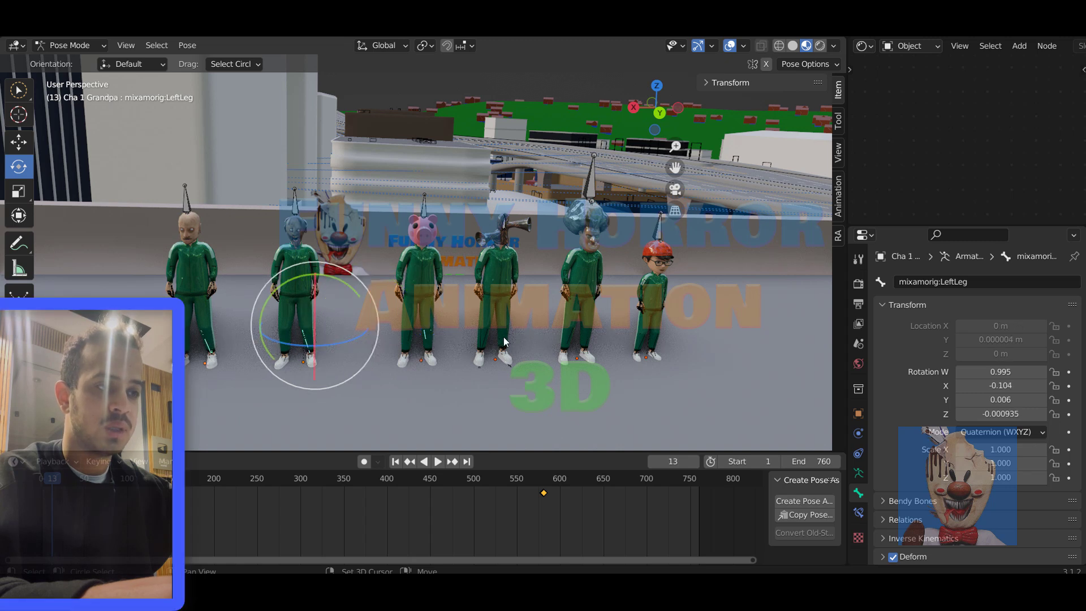
pyautogui.click(589, 338)
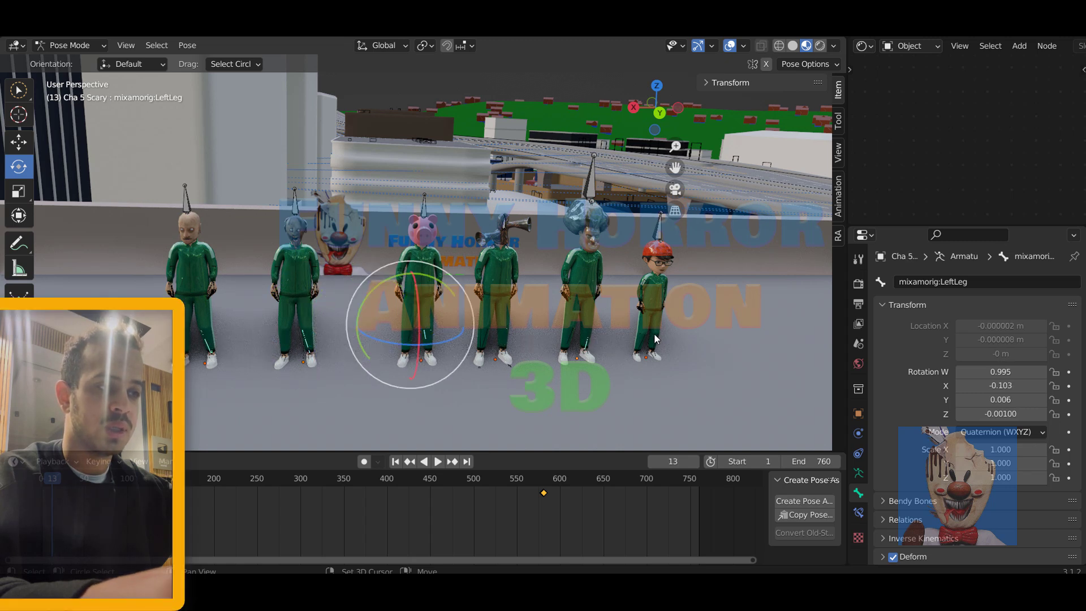
pyautogui.click(501, 343)
pyautogui.press('r')
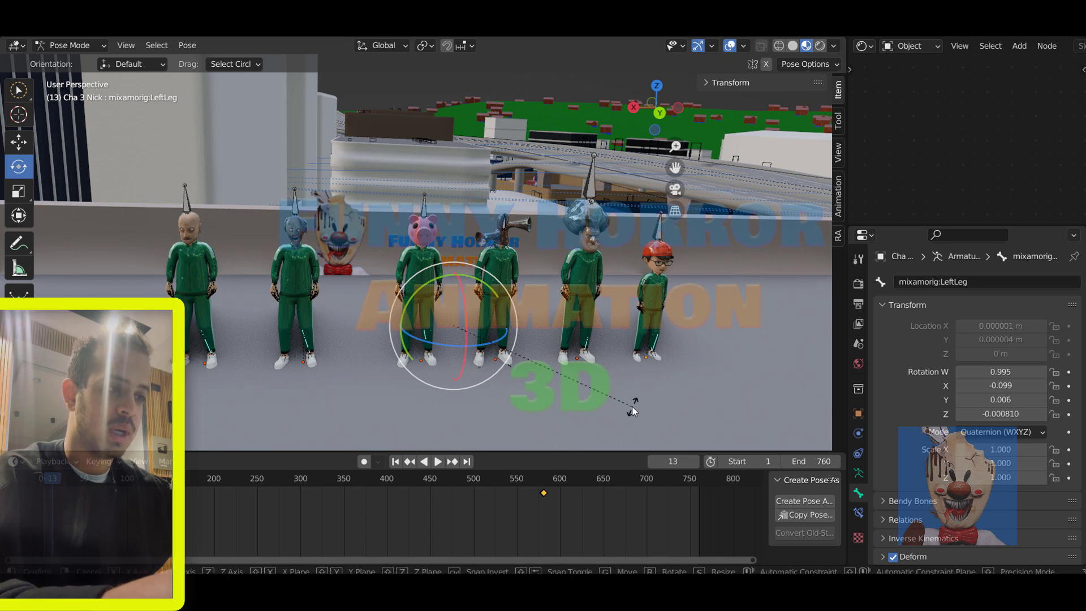
pyautogui.press('x')
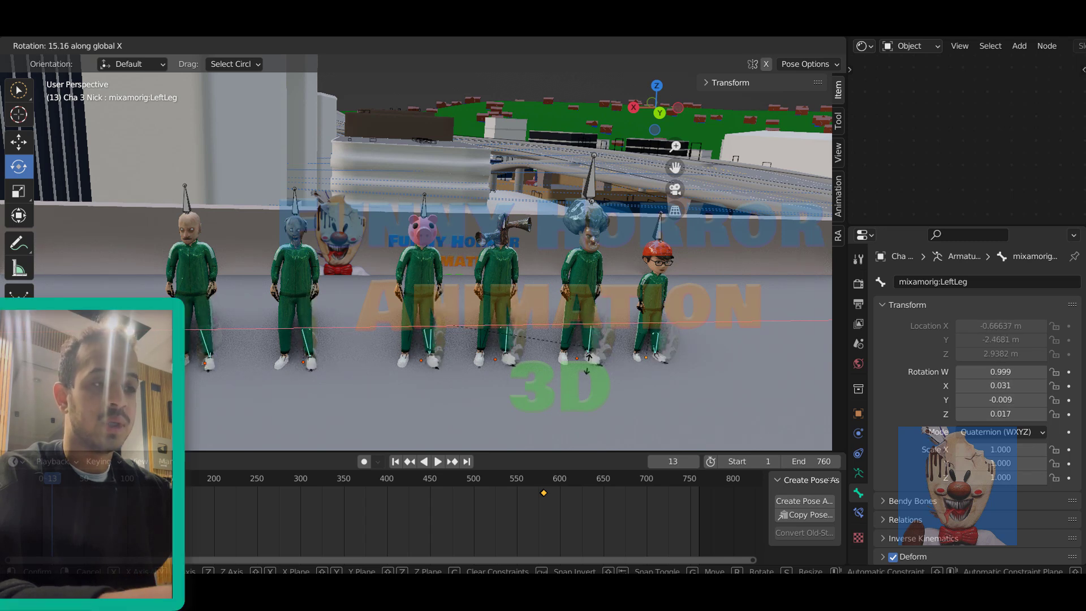
pyautogui.rightClick(594, 392)
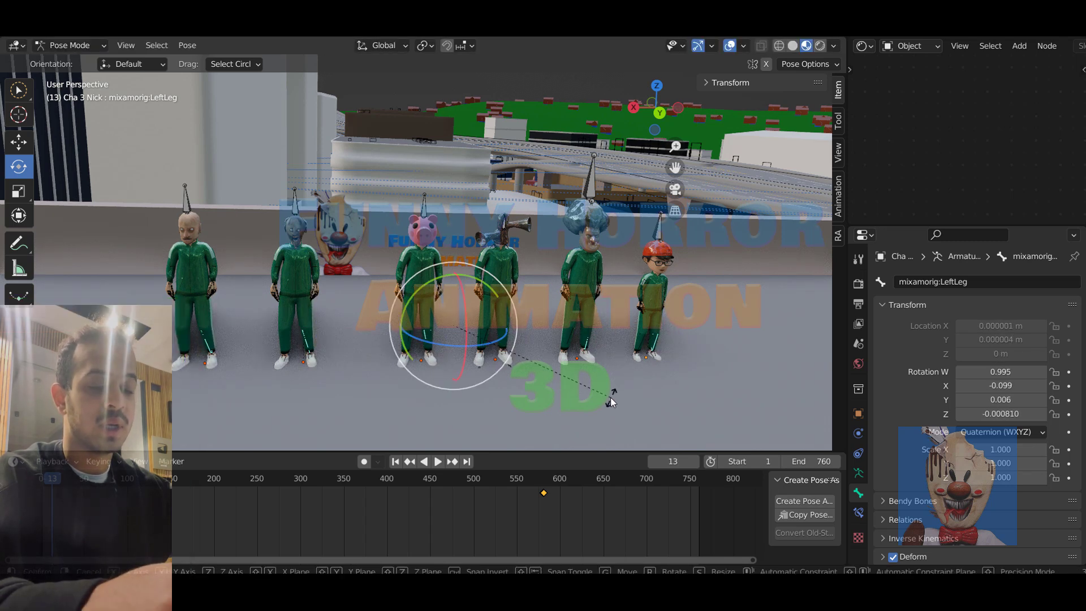
# Rotate the left leg bones about Z, keyframe location and rotation, and go to frame 443
pyautogui.press('r')
pyautogui.press('z')
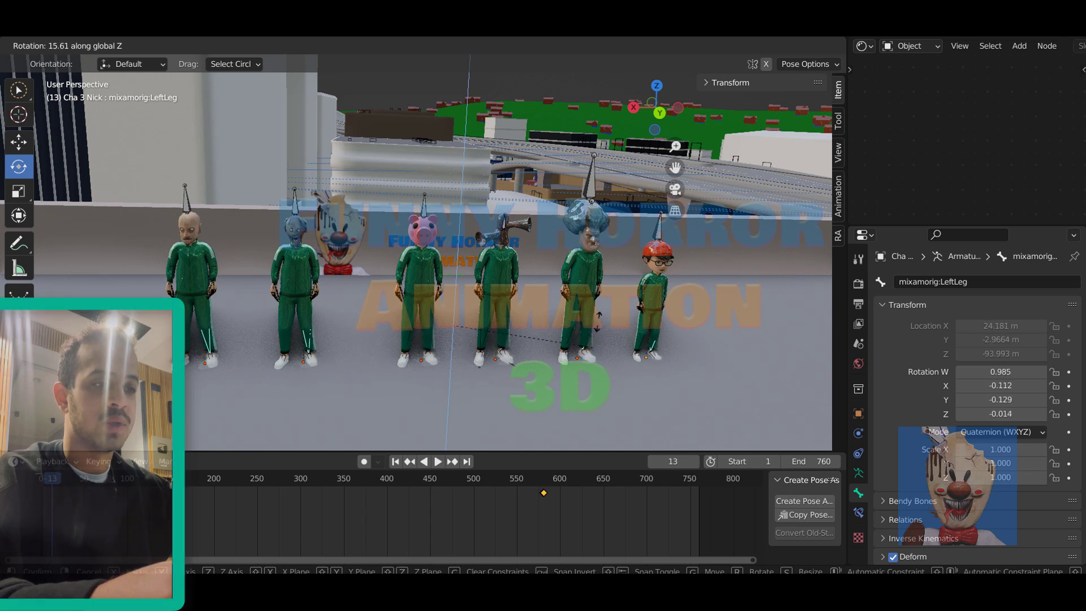
pyautogui.click(571, 390)
pyautogui.press('i')
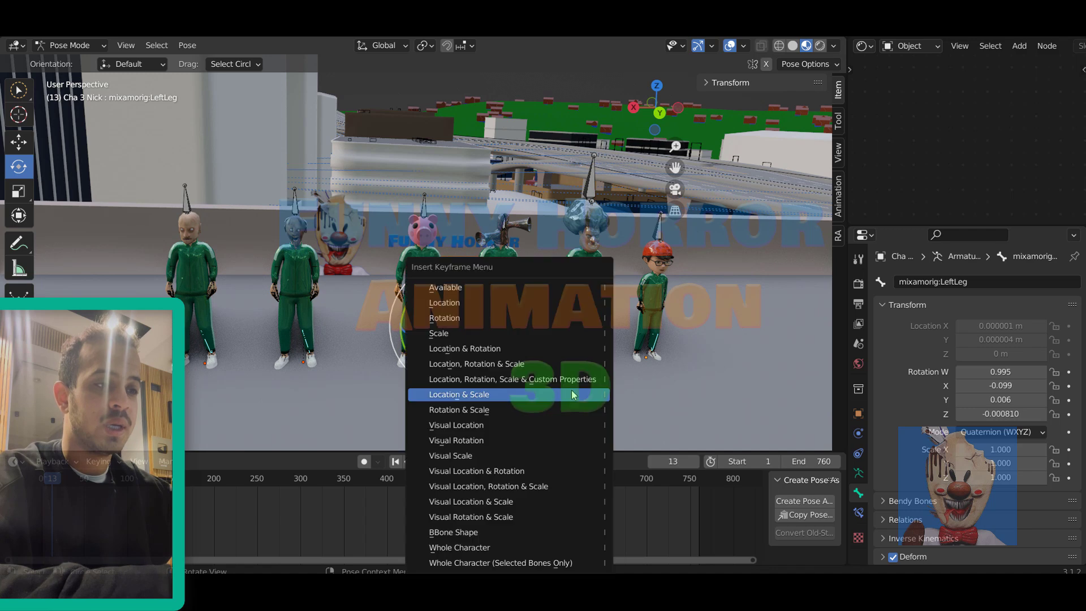
pyautogui.click(500, 350)
pyautogui.click(426, 483)
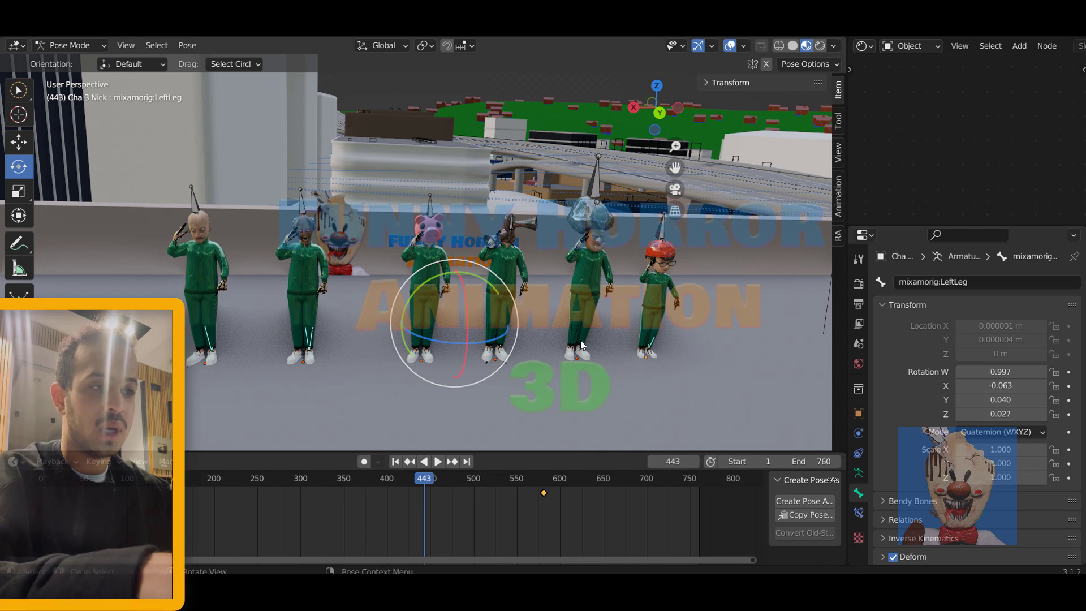
# Try a Z-axis rotation on the left leg bone and cancel it
pyautogui.press('r')
pyautogui.press('z')
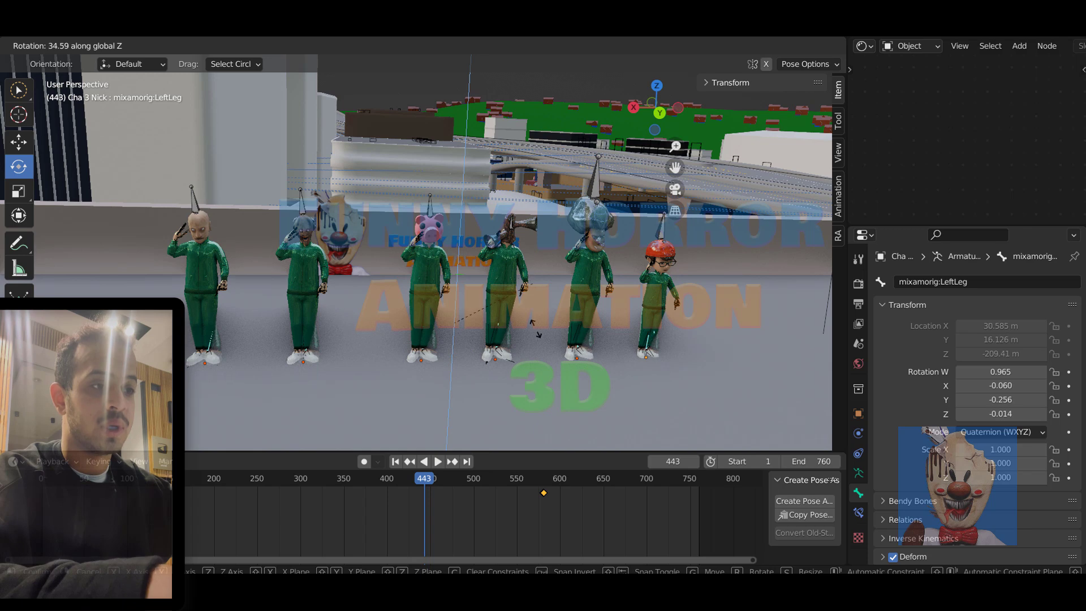
pyautogui.press('Escape')
# Play and rewind the salute from about frame 396 to 309, select all bones, and scrub back
pyautogui.press('space')
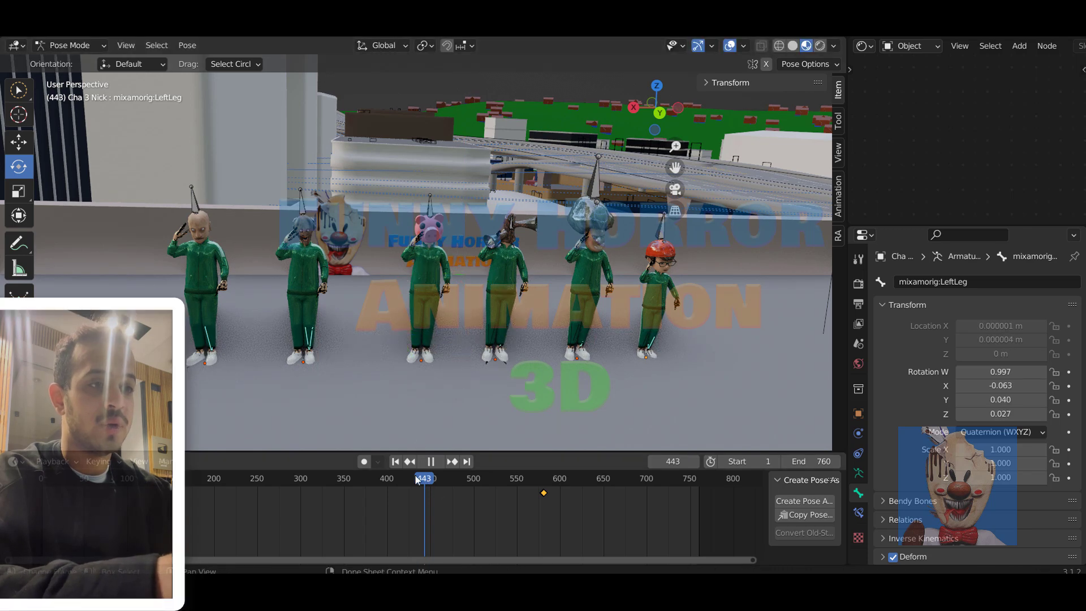
pyautogui.click(375, 479)
pyautogui.click(331, 480)
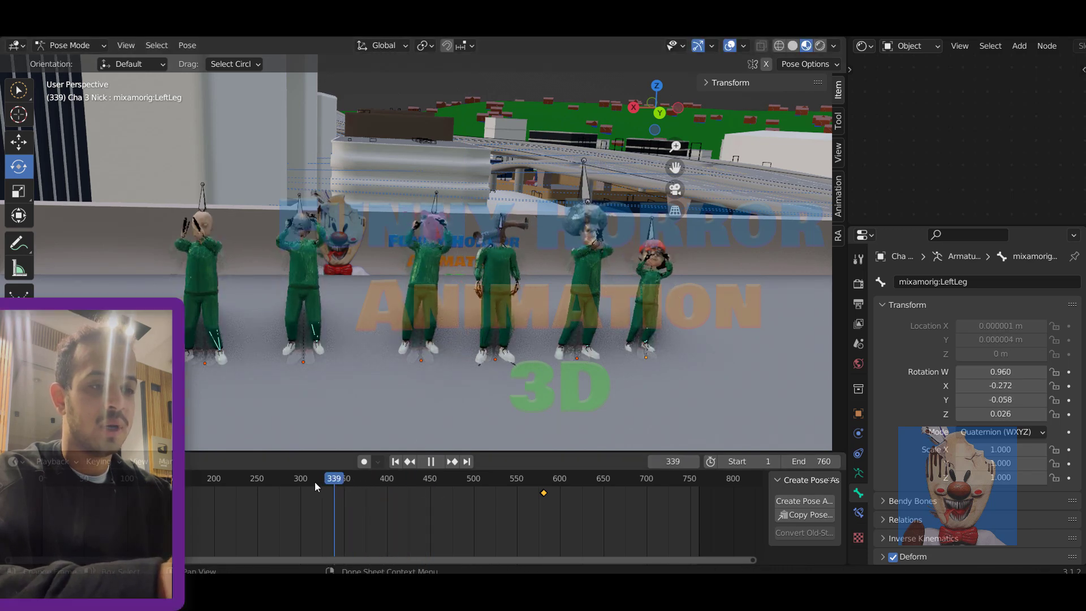
pyautogui.click(287, 481)
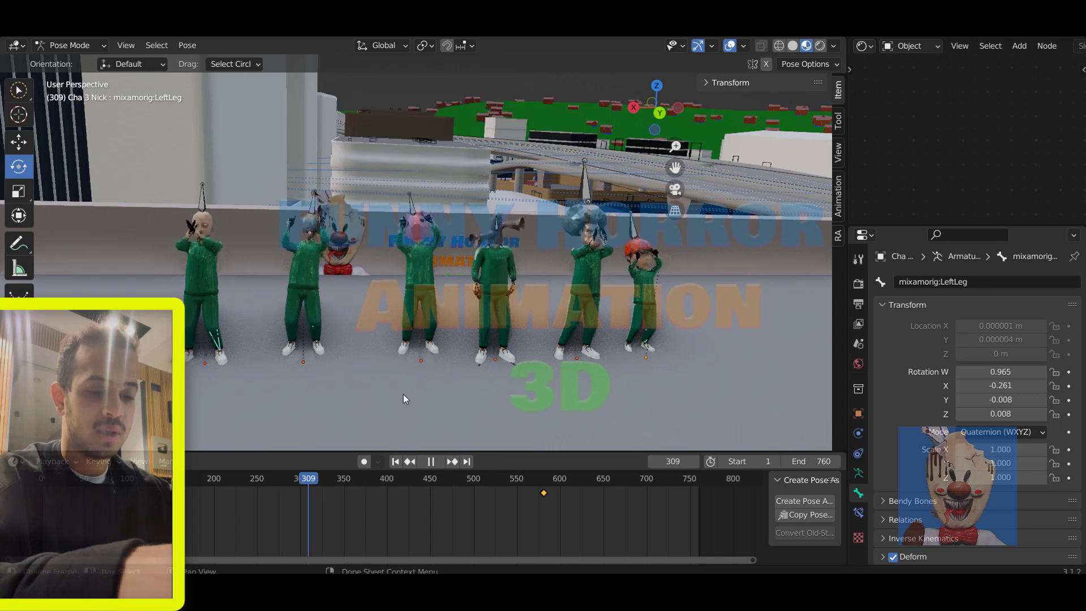
pyautogui.press('space')
pyautogui.press('a')
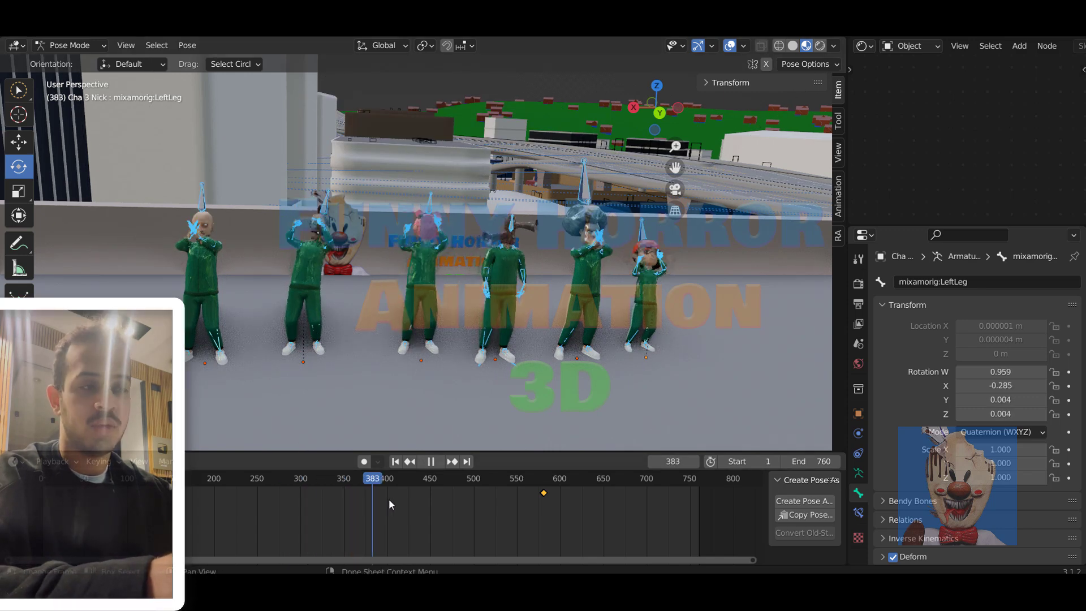
pyautogui.moveTo(307, 504)
pyautogui.mouseDown()
pyautogui.moveTo(95, 517)
pyautogui.moveTo(301, 520)
pyautogui.mouseUp()
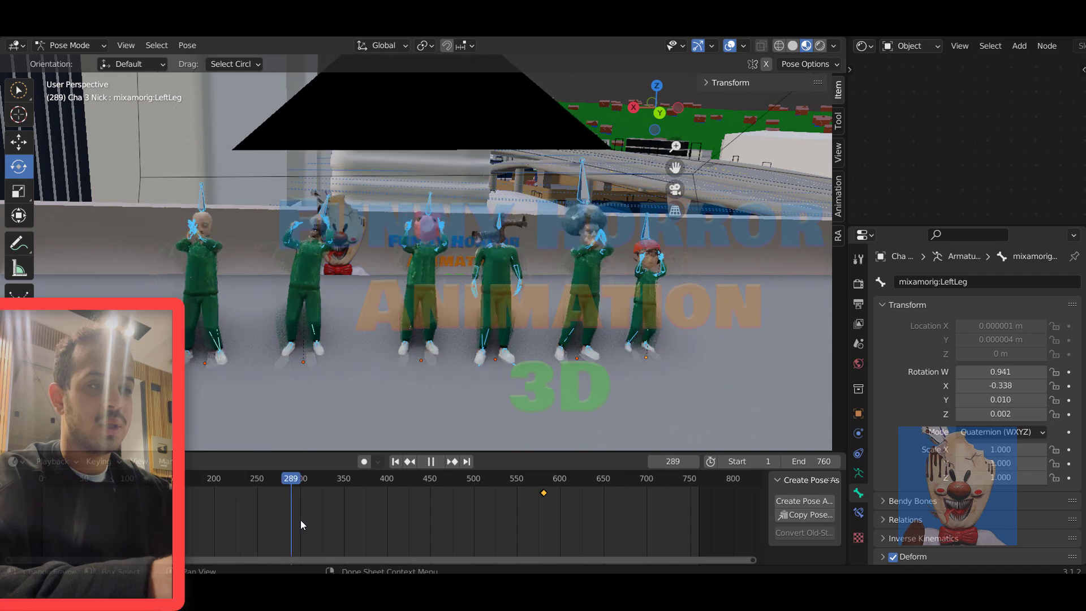
pyautogui.press('space')
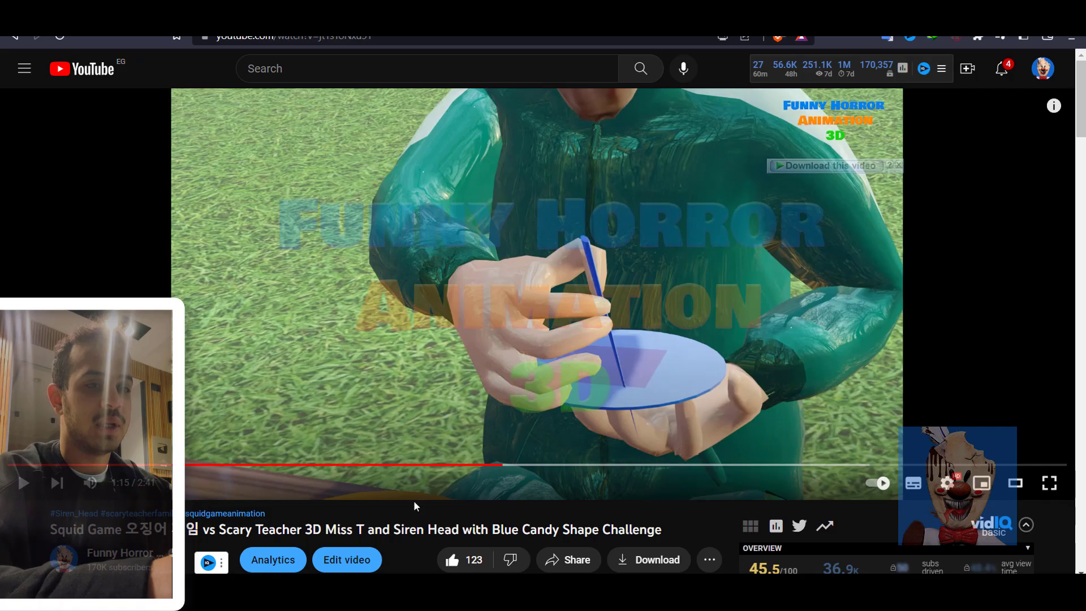
# Replay the YouTube video from the start and pause it at 0:13 on the six tracksuit characters
pyautogui.moveTo(26, 469); pyautogui.dragTo(27, 466)
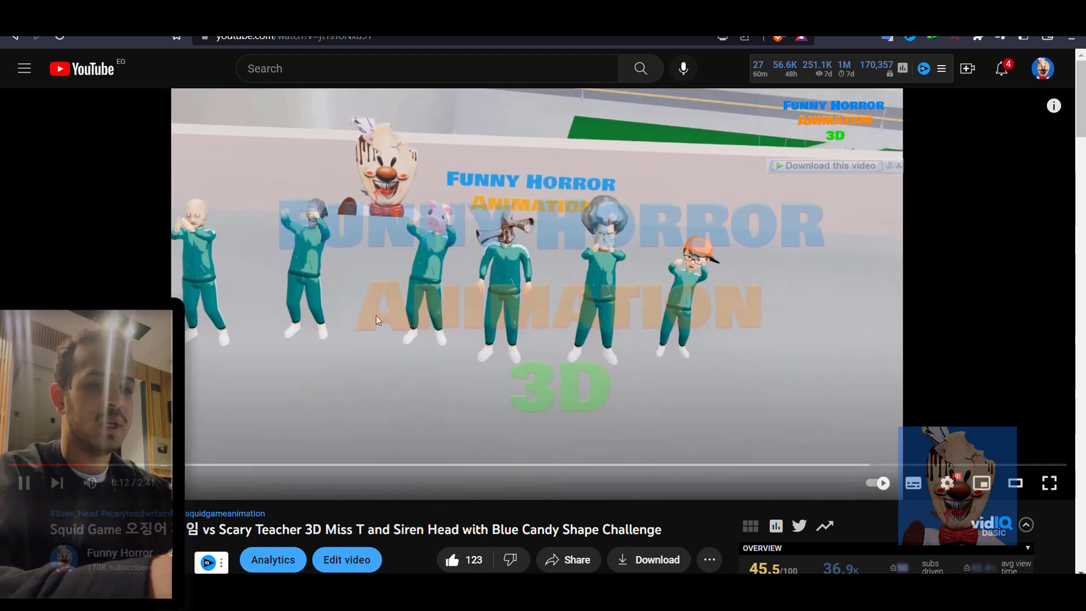
pyautogui.click(23, 493)
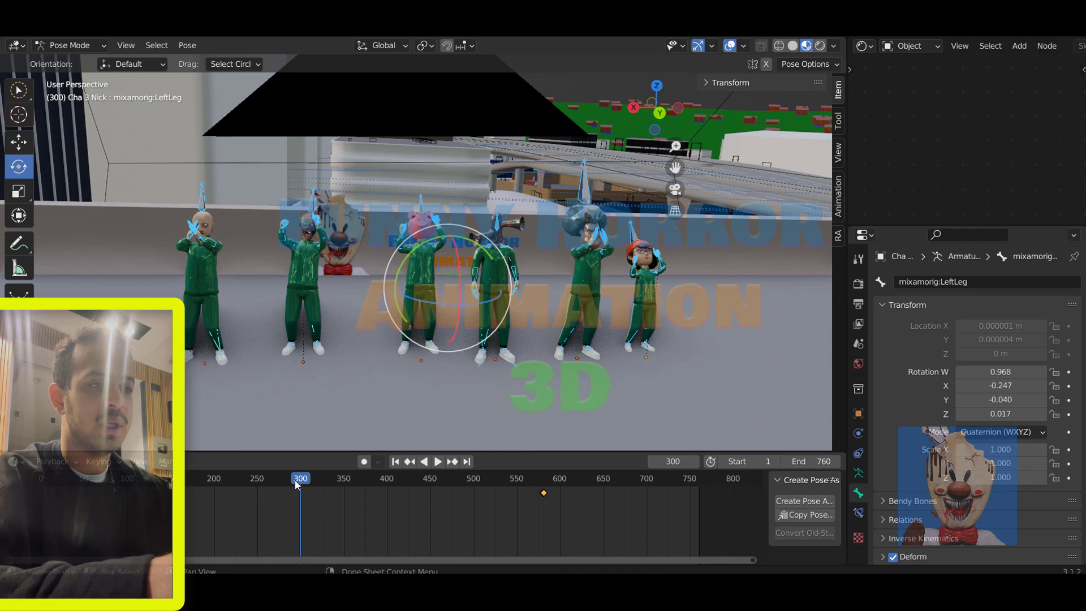
# Play the animation back and forth between frames 241 and 289
pyautogui.press('space')
pyautogui.moveTo(294, 480); pyautogui.dragTo(247, 488)
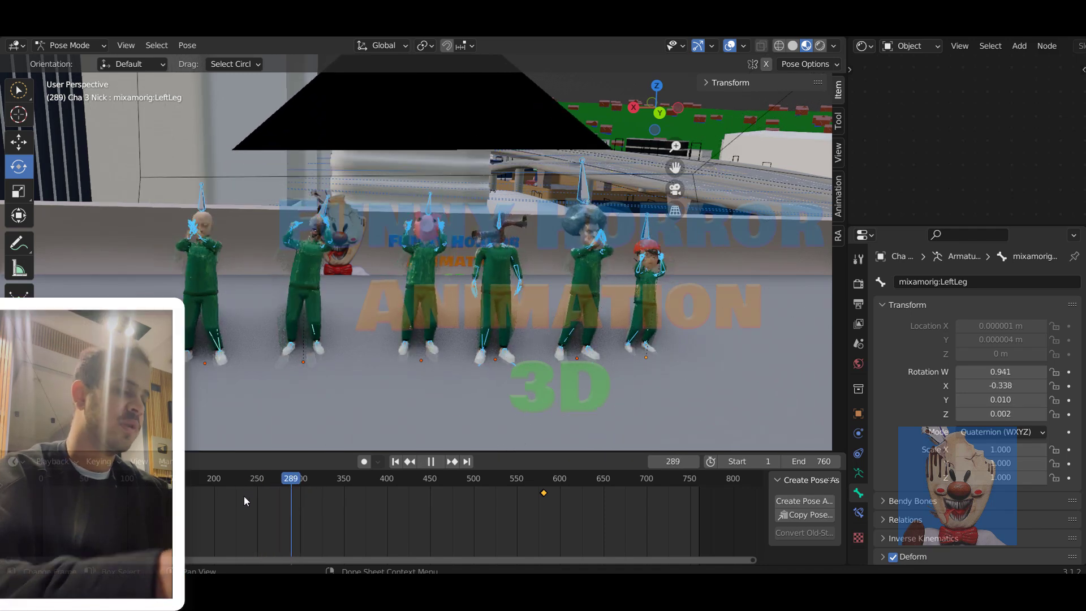
pyautogui.press('space')
# Play the animation through the scene camera, stop at frame 249, and rewind the reference video to 0:04
pyautogui.press('KP_0')
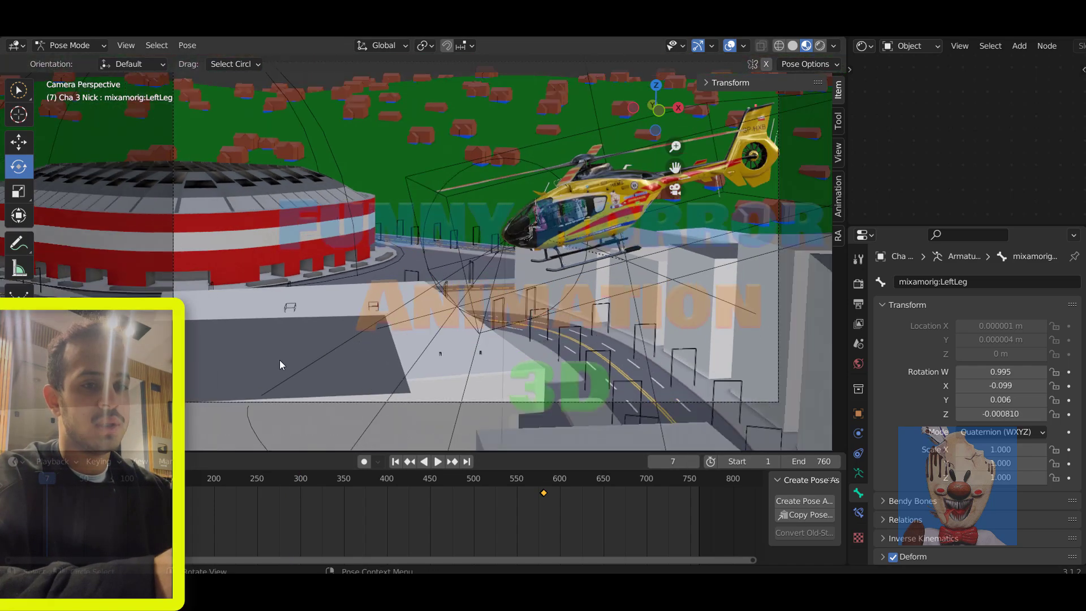
pyautogui.scroll(-3, 280, 360)
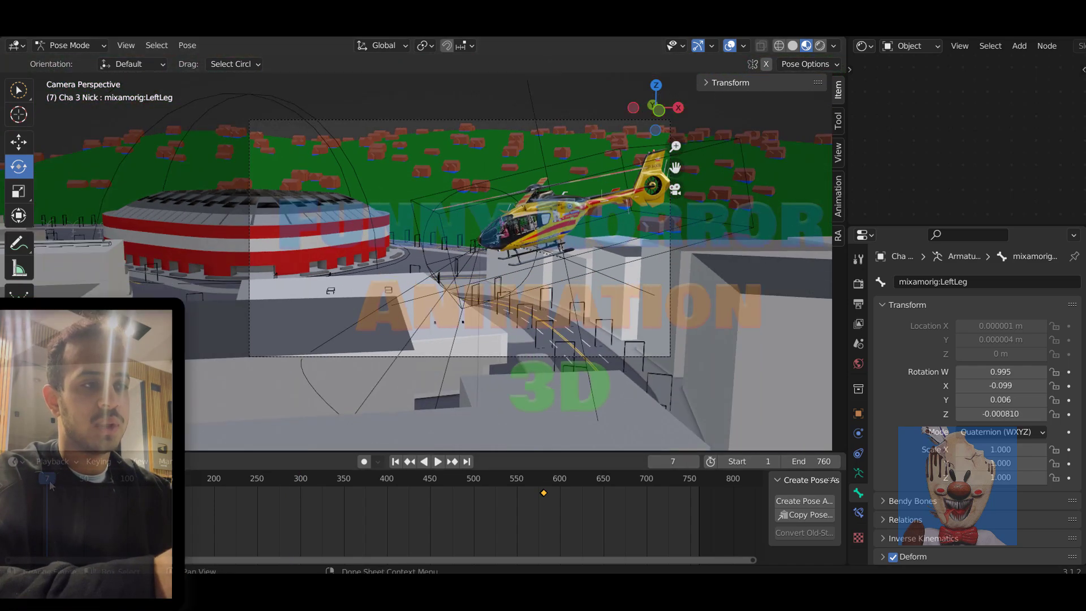
pyautogui.press('space')
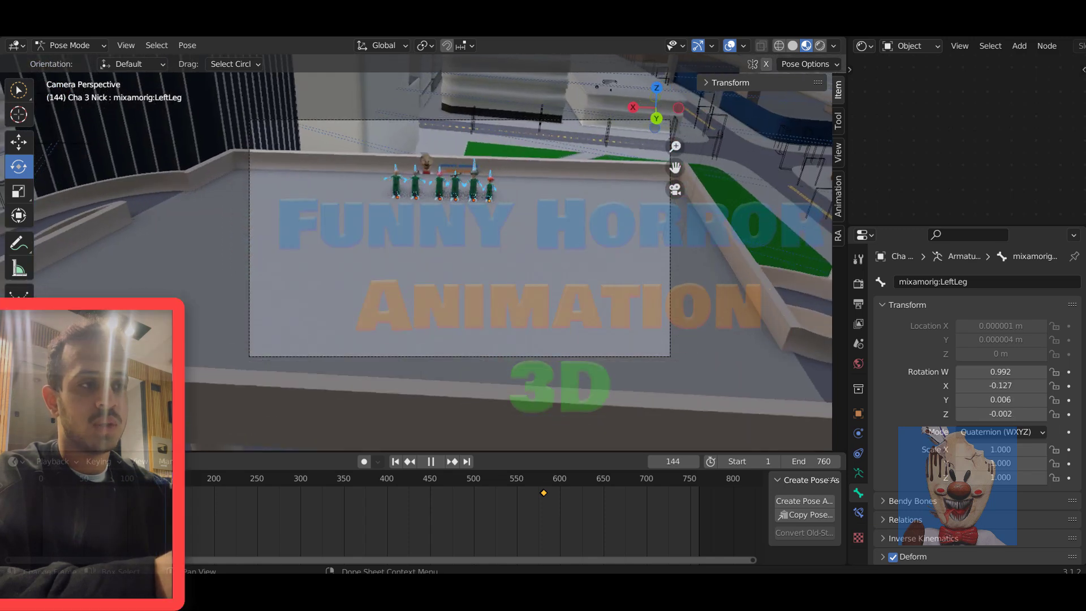
pyautogui.press('space')
pyautogui.moveTo(192, 527); pyautogui.dragTo(256, 545)
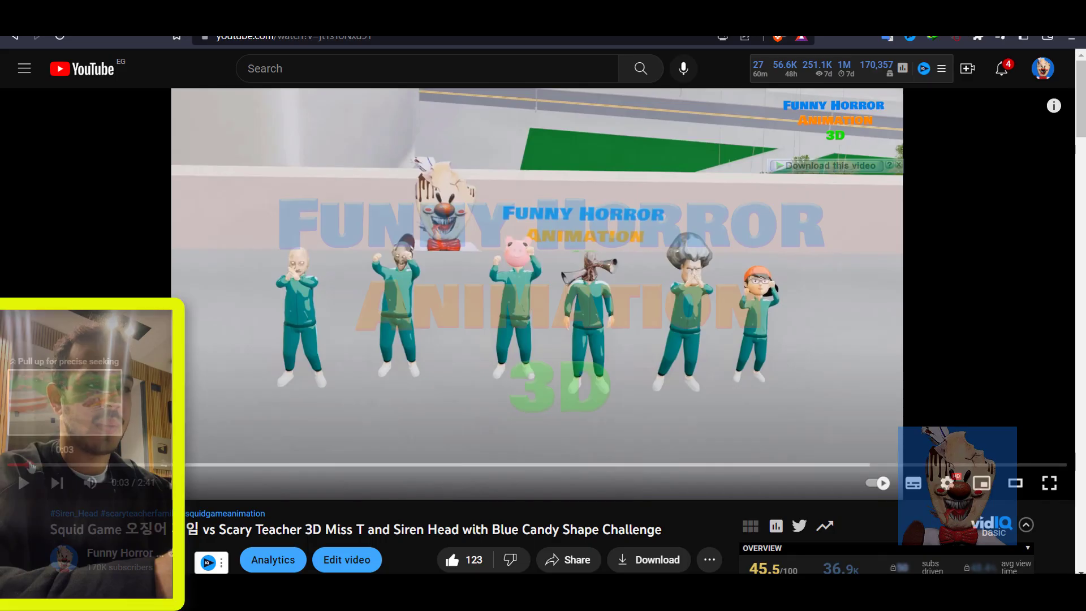
pyautogui.moveTo(31, 465); pyautogui.dragTo(33, 465)
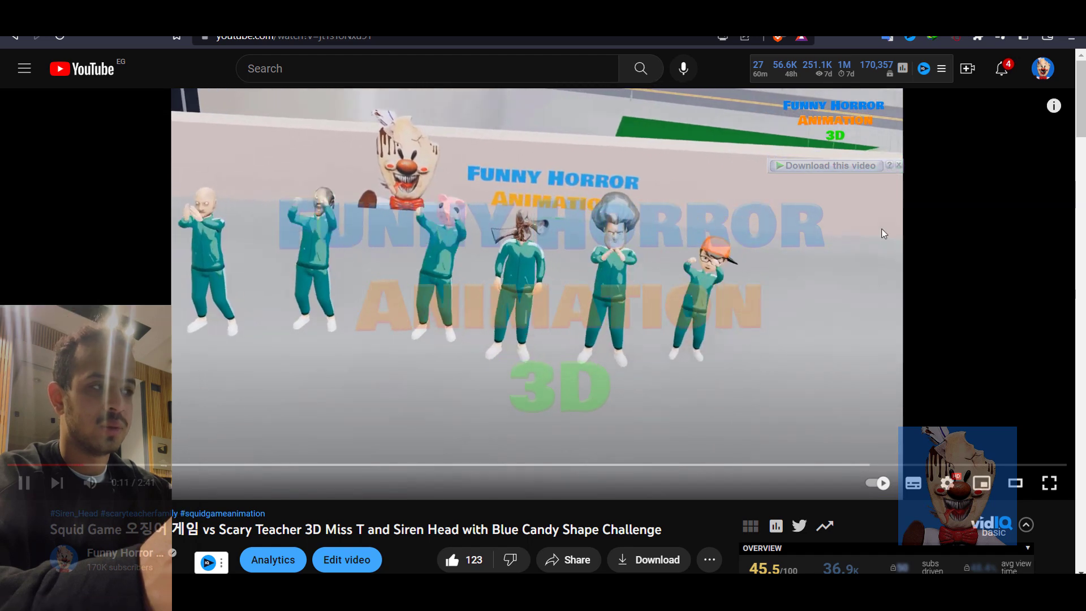
# Pause the reference video at 0:22 on the cockpit shot without the download overlay, then return to Blender
pyautogui.click(899, 166)
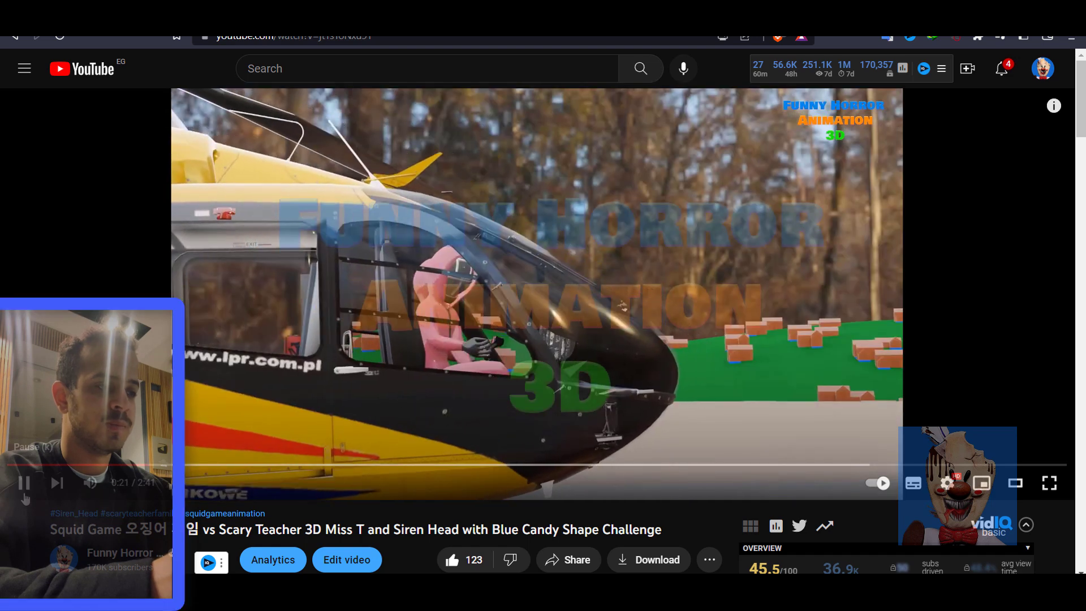
pyautogui.click(24, 487)
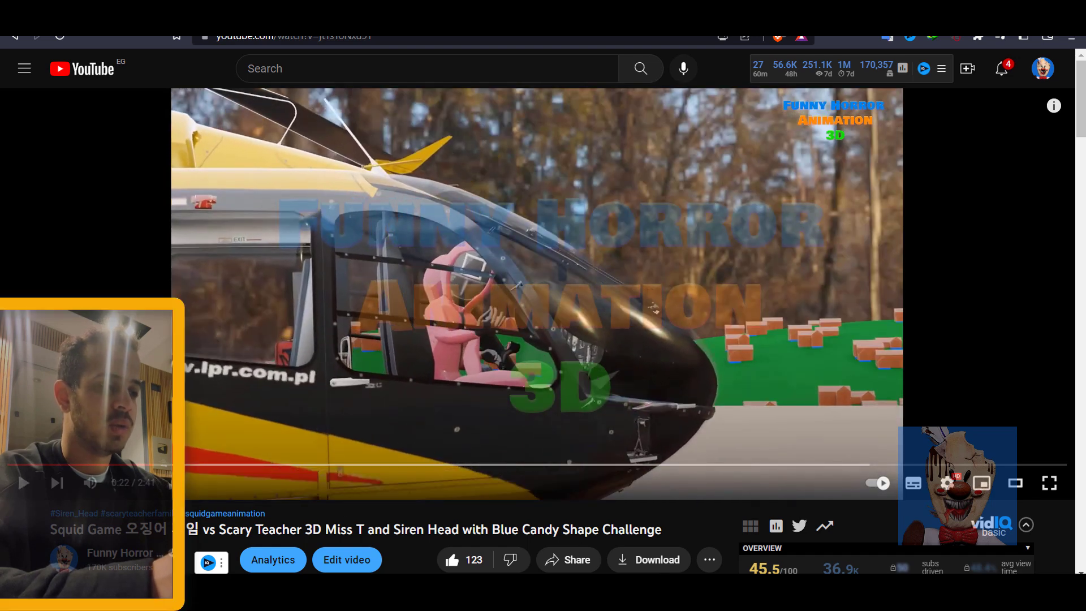
pyautogui.moveTo(752, 594)
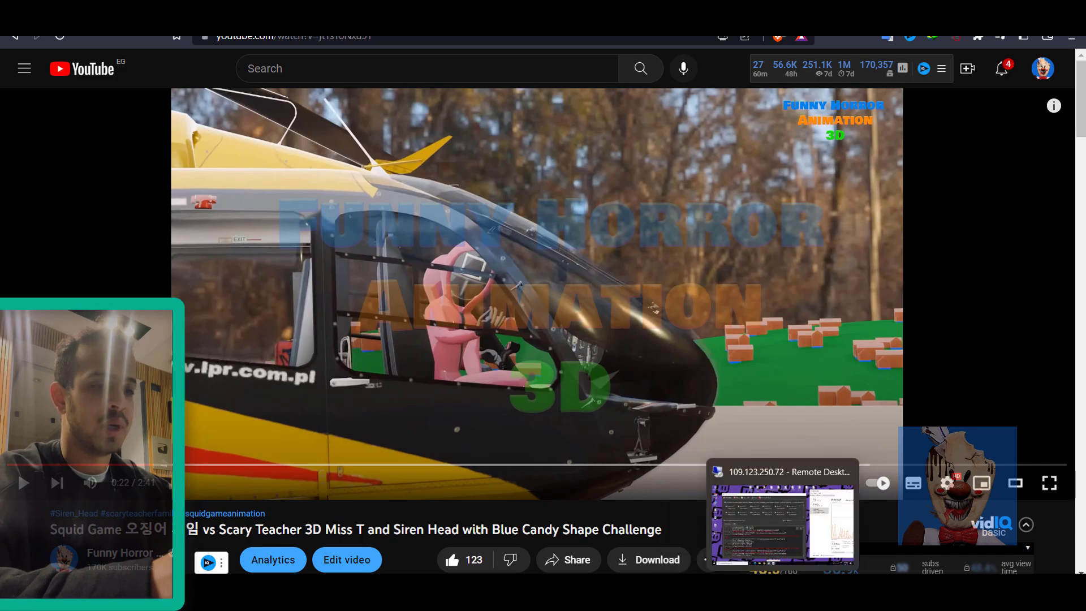
pyautogui.click(783, 594)
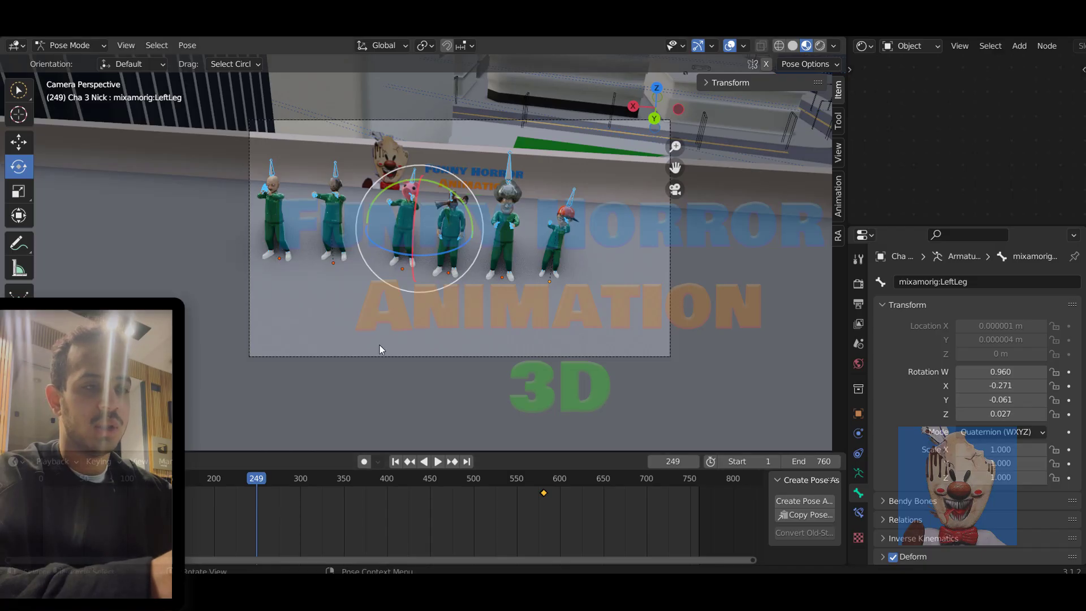
# Play the animation from frame 249 to frame 748 and zoom the viewport out
pyautogui.press('space')
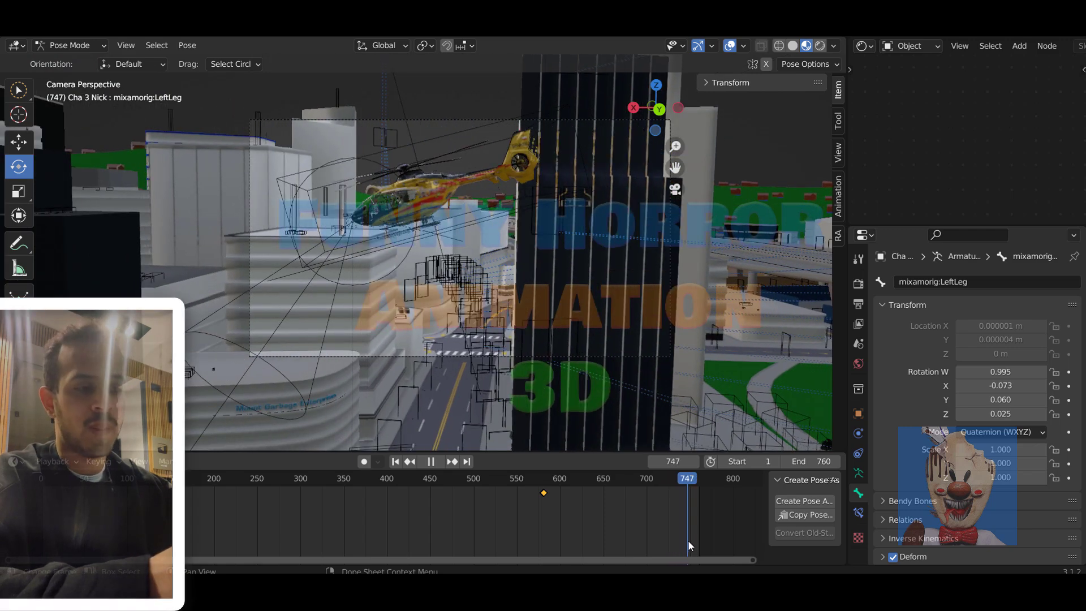
pyautogui.press('space')
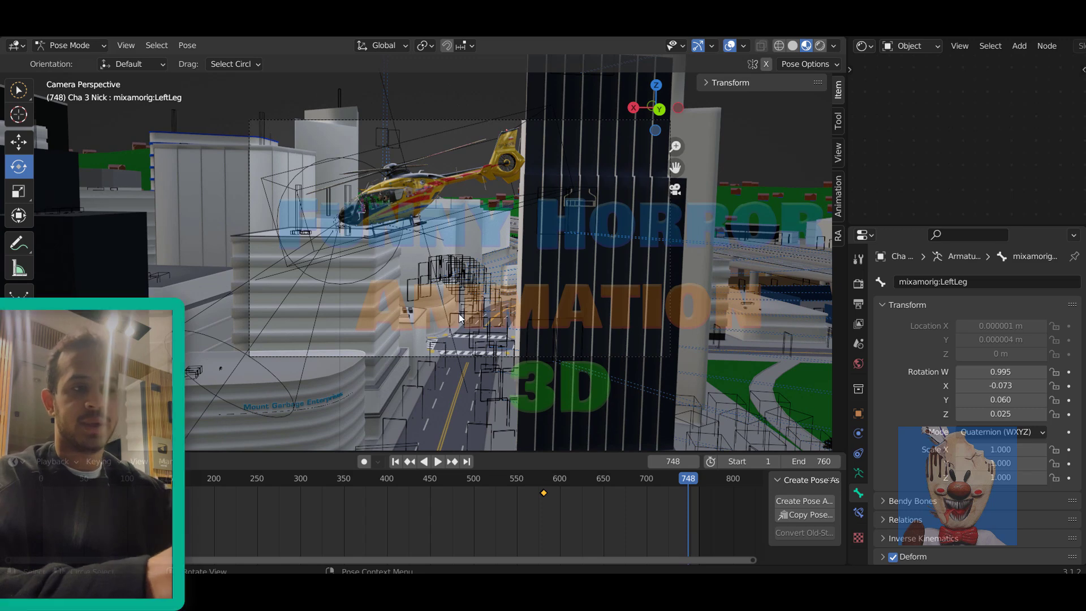
pyautogui.scroll(-3, 459, 314)
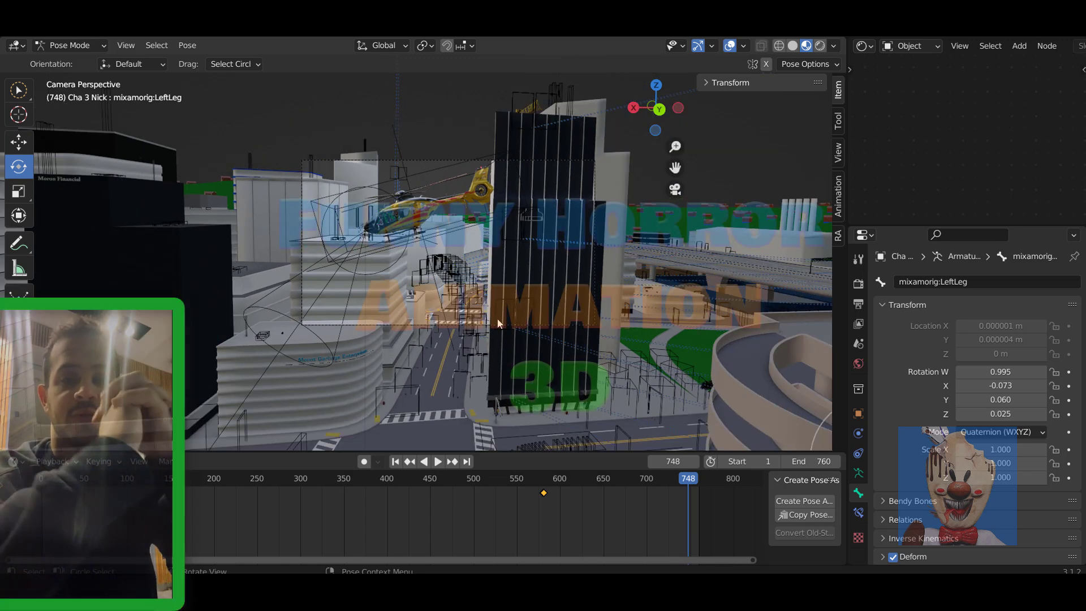